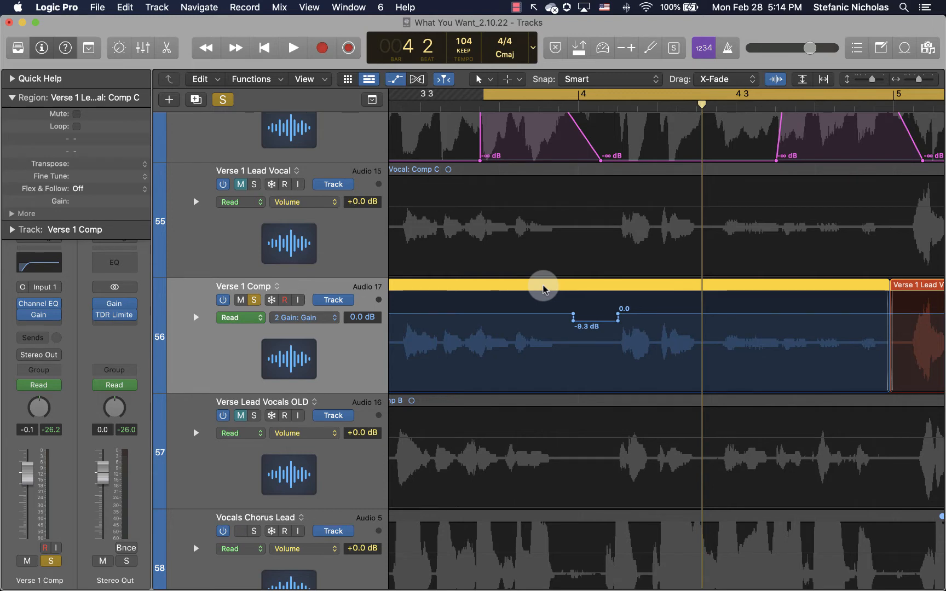
Step: Hide the track automation and insert a mono DeEsser 2 after the Gain plug-in on the Verse 1 Comp track
key(a)
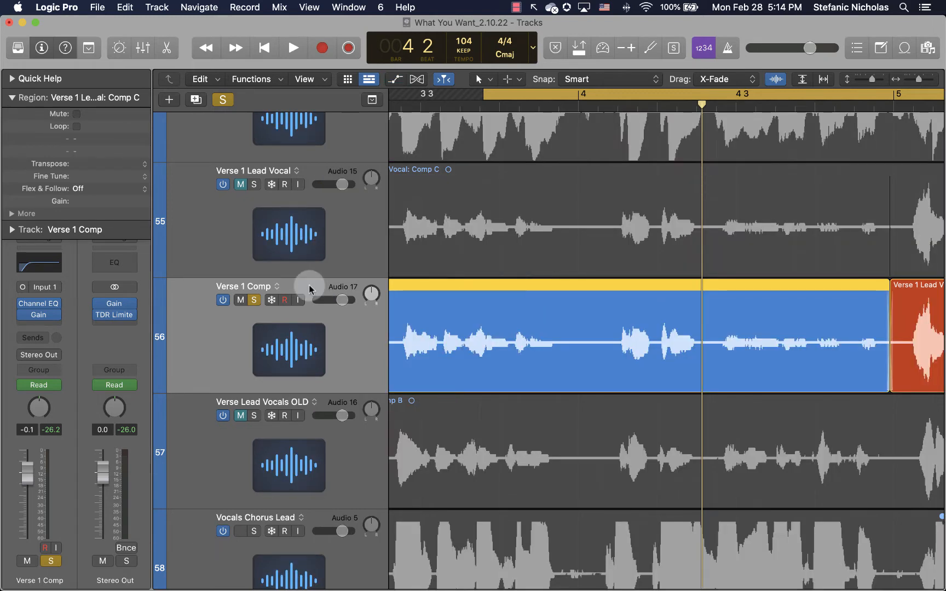
mouse_move(32, 321)
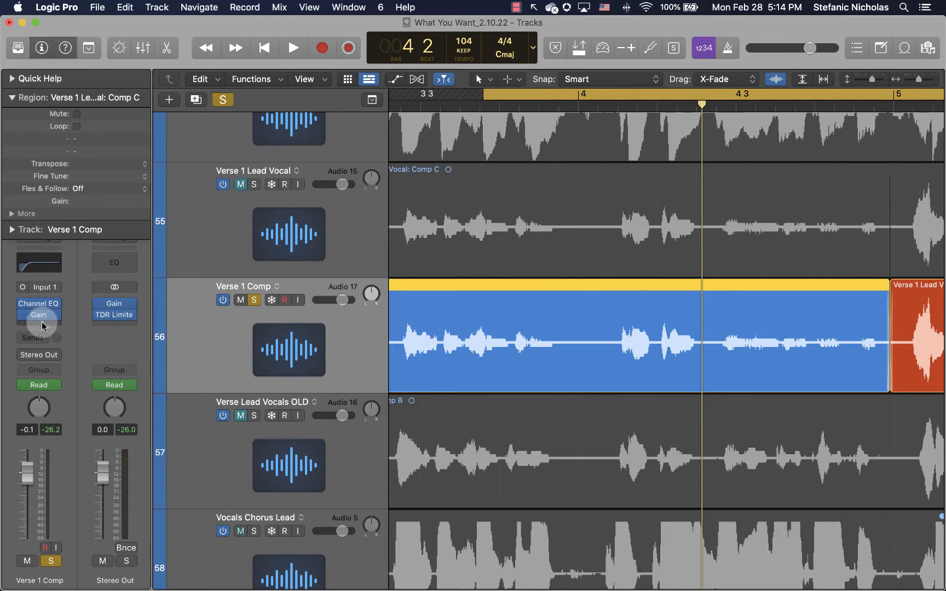
click(43, 327)
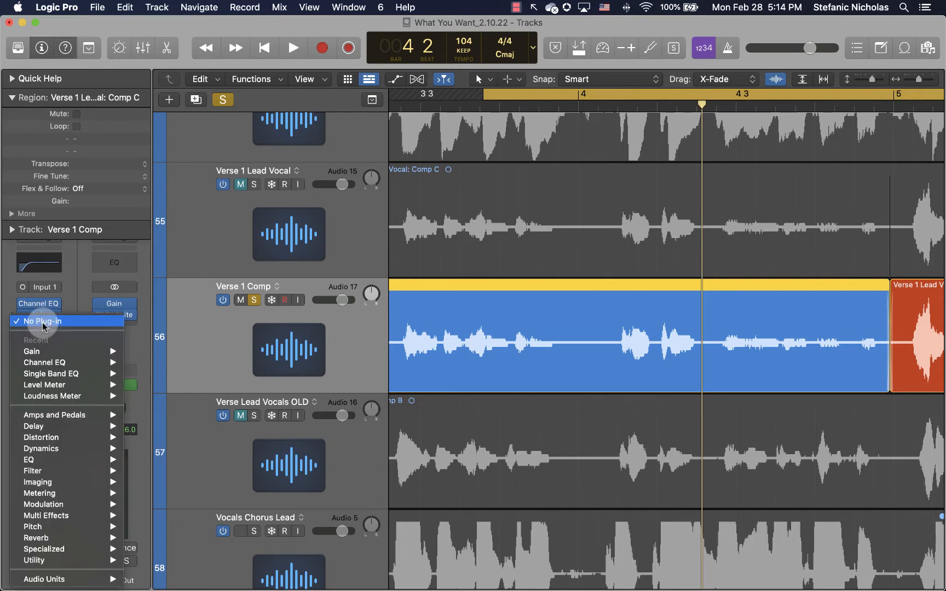
mouse_move(50, 449)
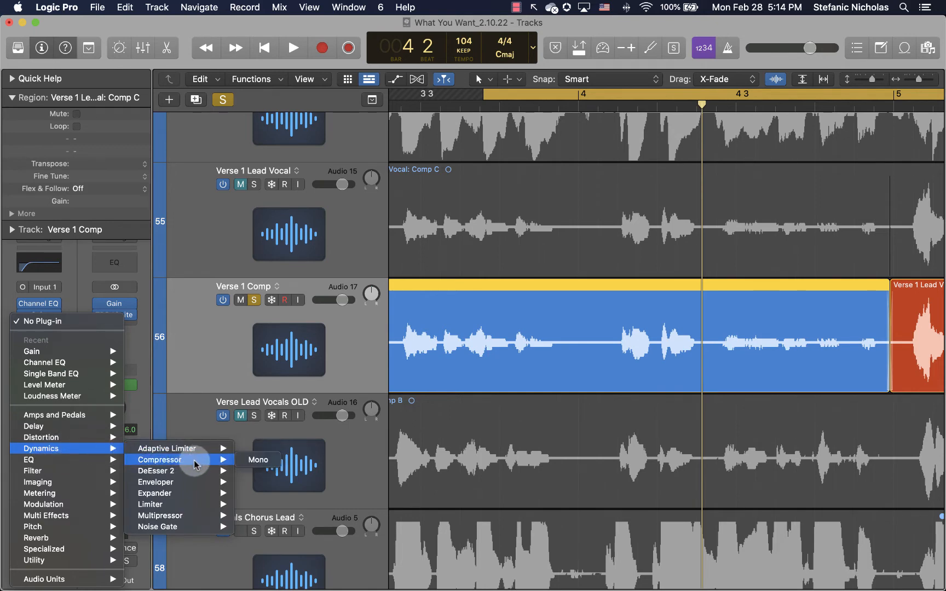
mouse_move(186, 471)
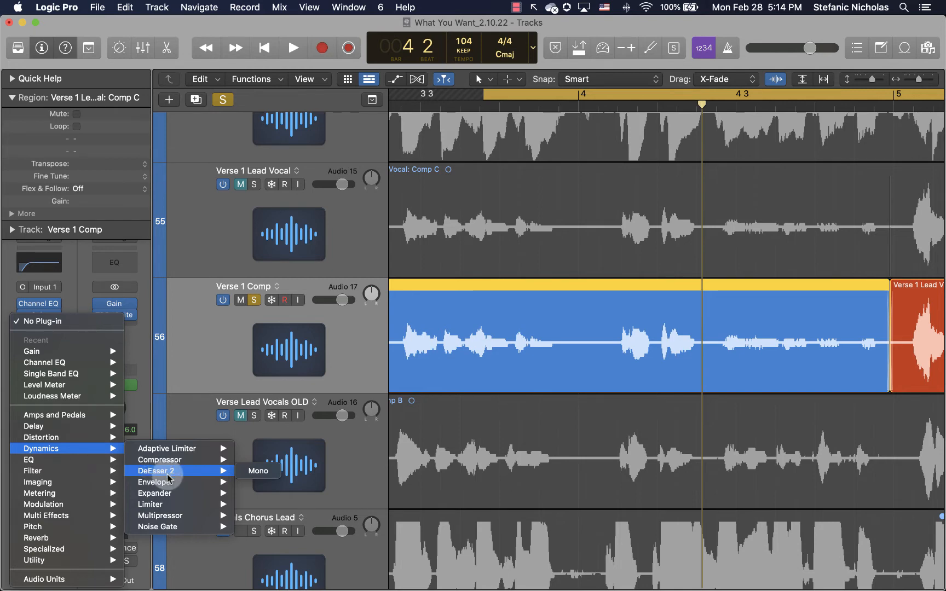
click(253, 472)
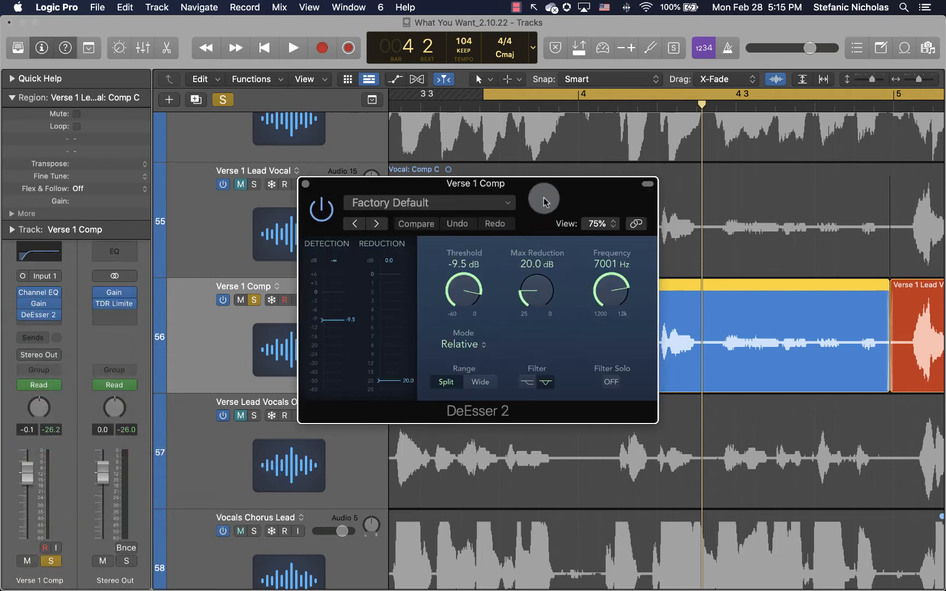
Step: Open the Verse 1 Comp track's Channel EQ and arrange it and the DeEsser 2 window so both displays can be seen
drag(544, 202, 457, 219)
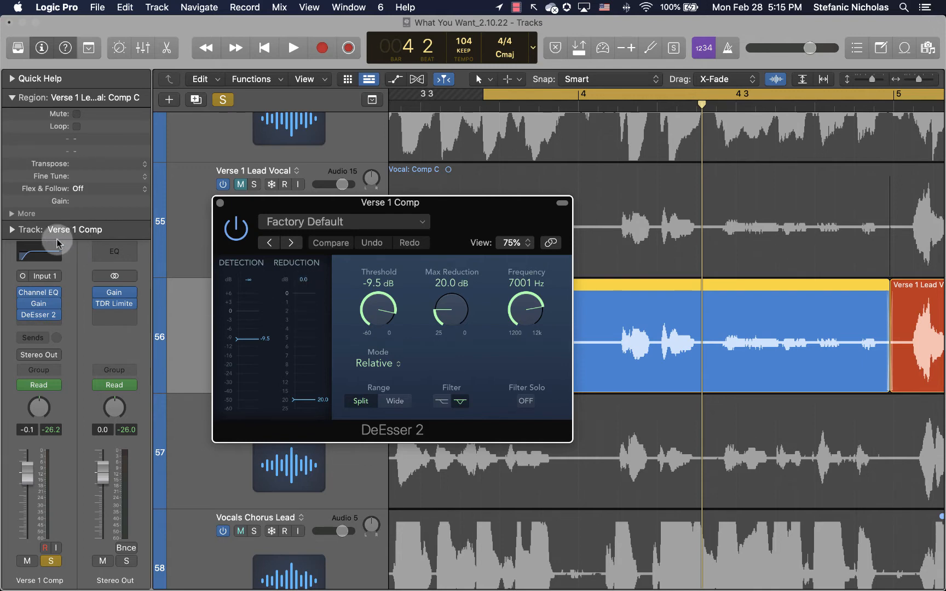
click(39, 251)
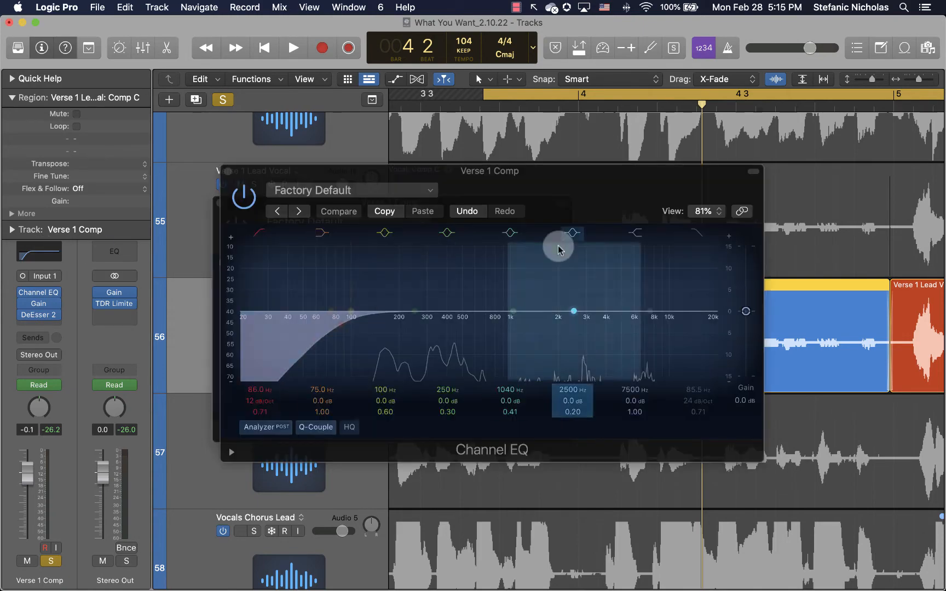
drag(544, 175, 686, 270)
drag(472, 213, 373, 79)
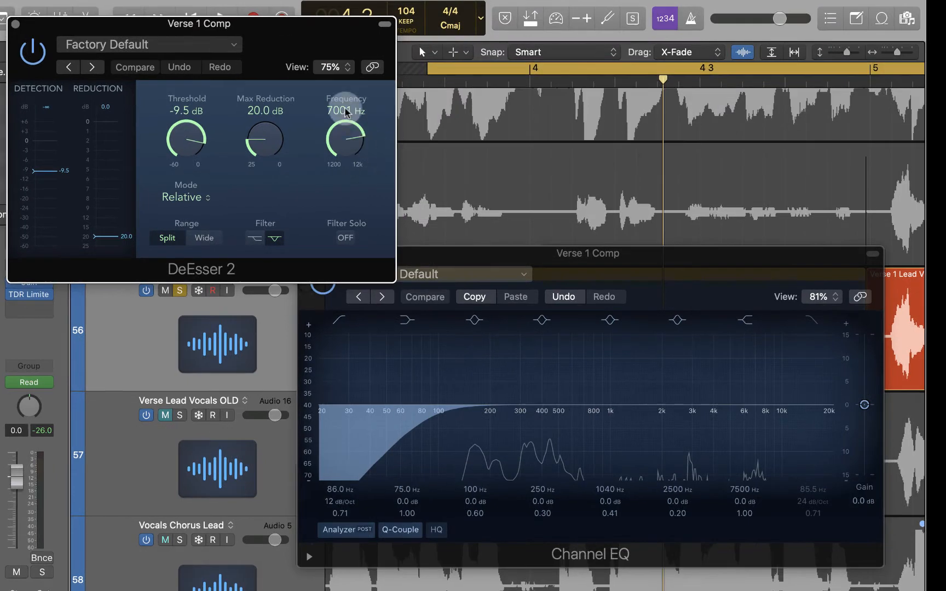
drag(308, 54, 309, 46)
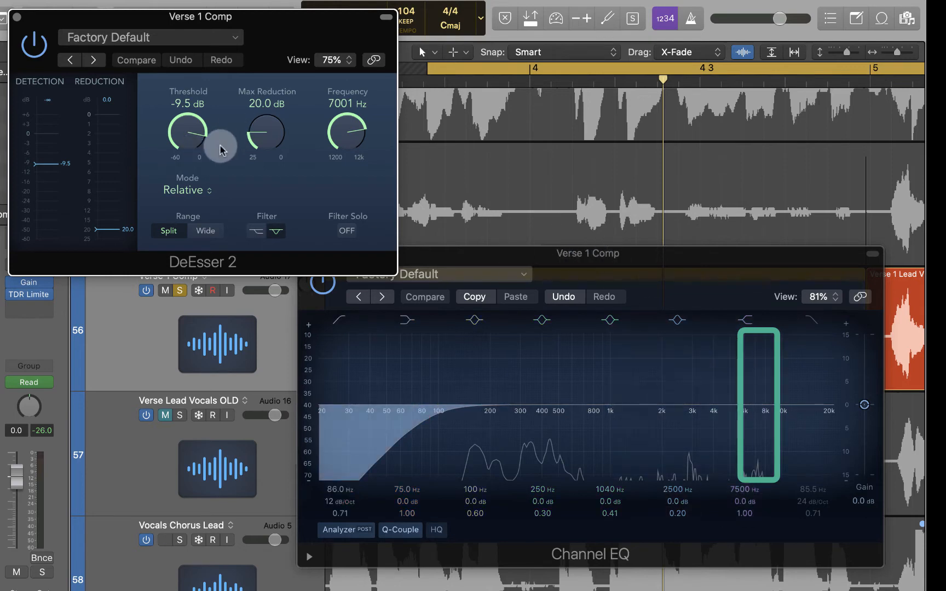
drag(258, 31, 260, 31)
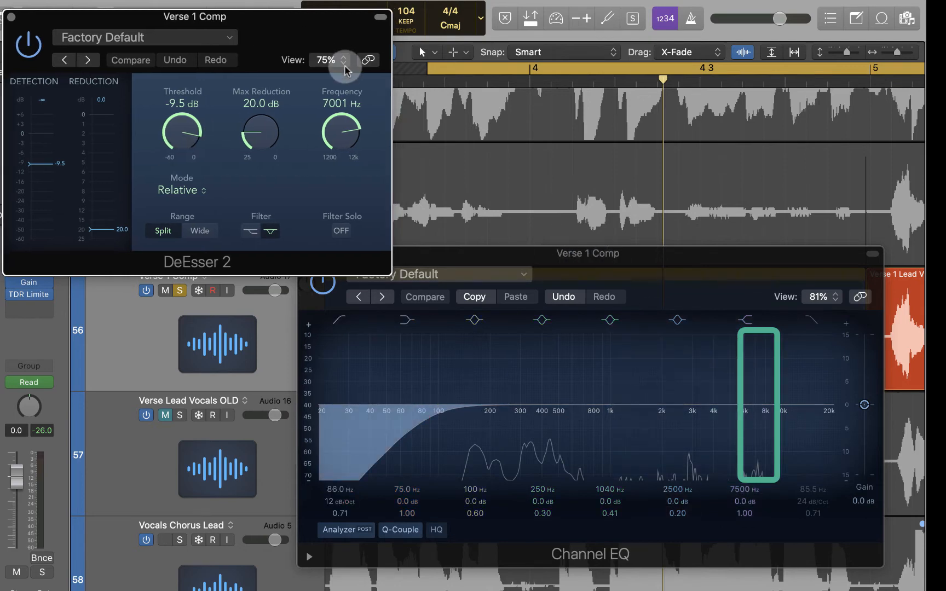
Step: Play the vocal and reset the cycle region to run from just before bar 5 to bar 6
key(space)
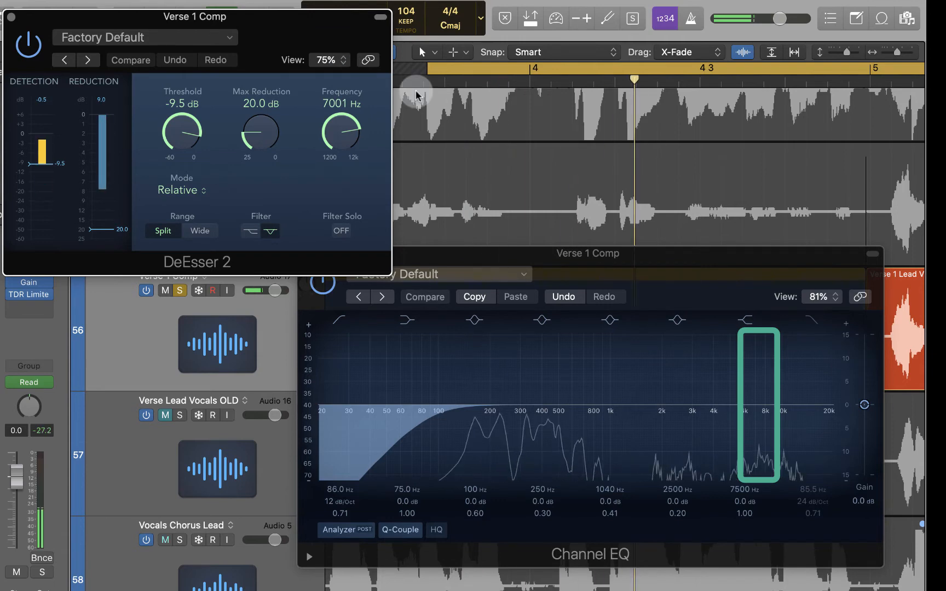
drag(263, 30, 264, 273)
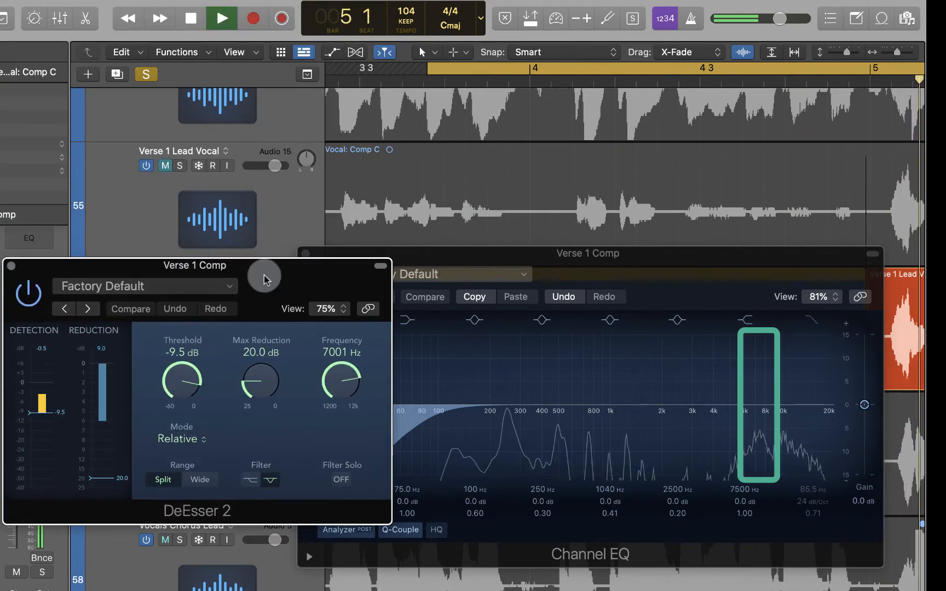
drag(347, 70, 672, 74)
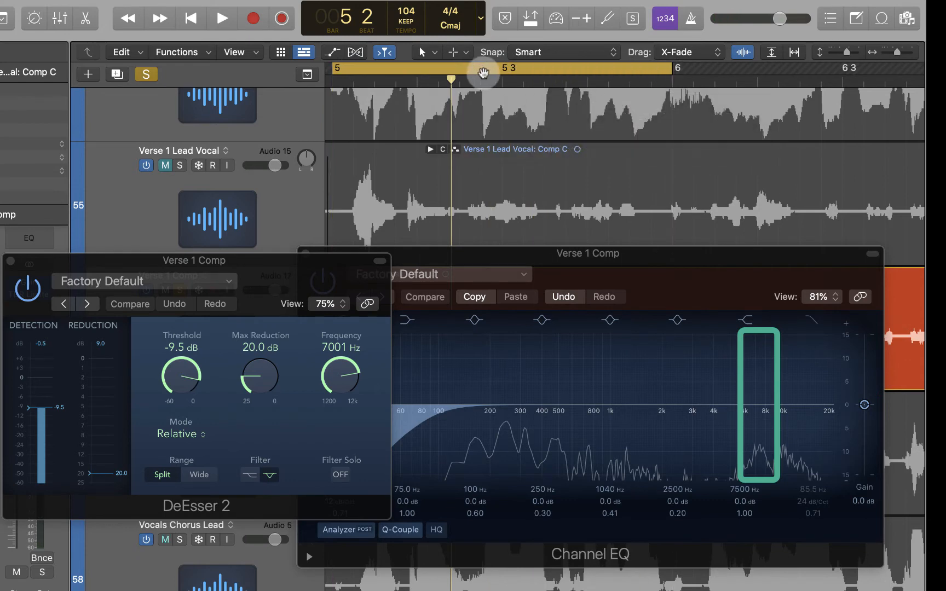
scroll(399, 80, left, 4)
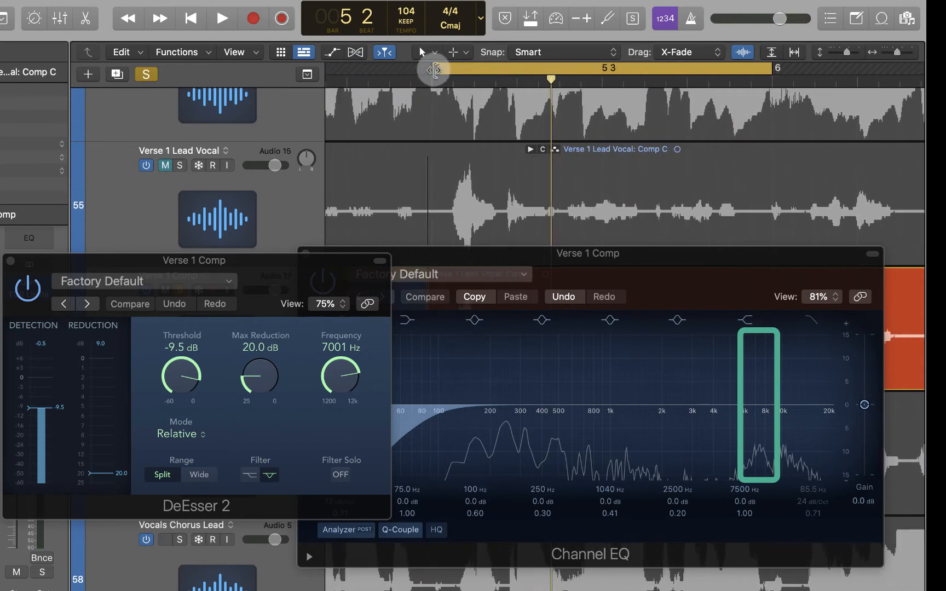
drag(434, 70, 393, 69)
Step: Audition the looped vocal with DeEsser 2 active, bypassed and active again to compare the sibilance
key(space)
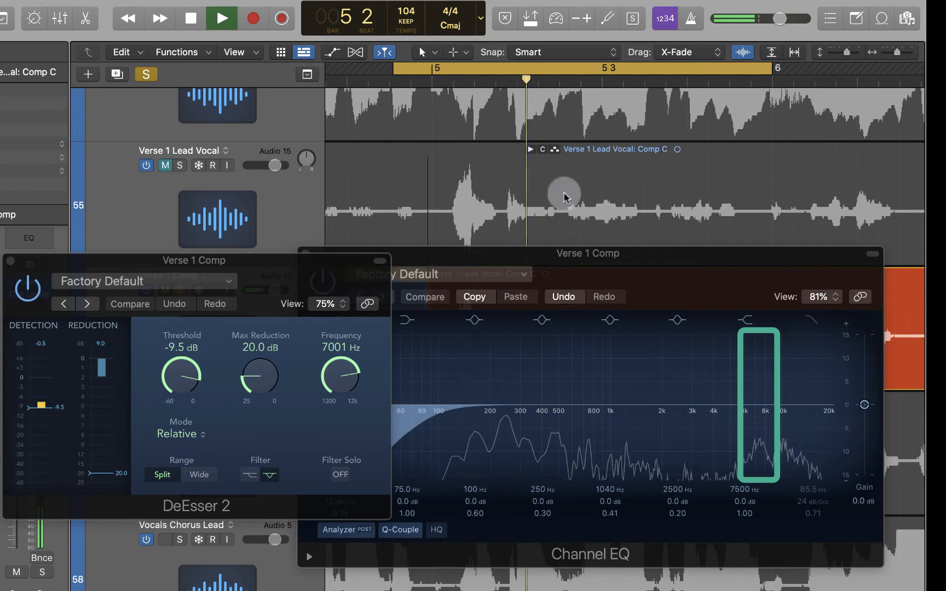
drag(288, 264, 300, 129)
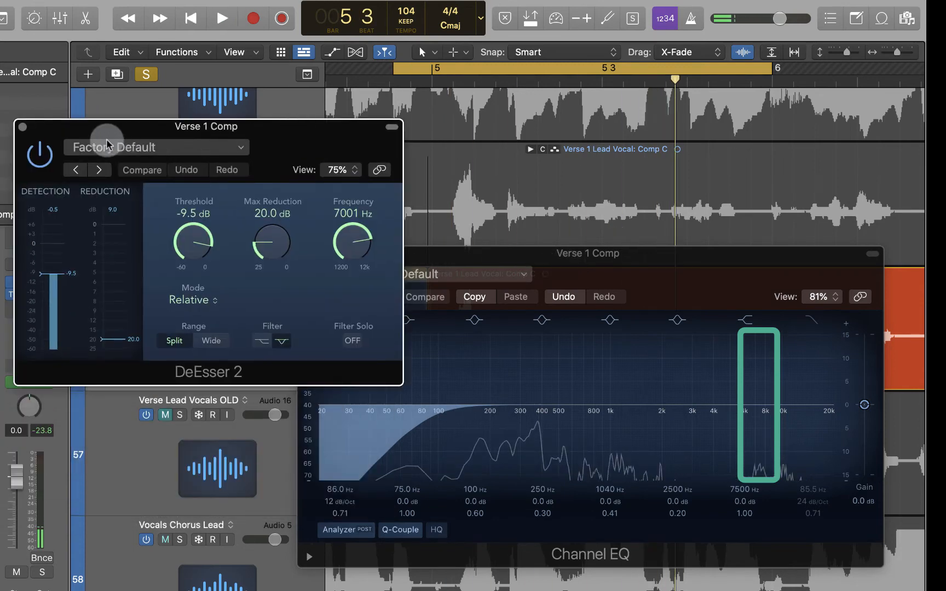
click(40, 153)
key(space)
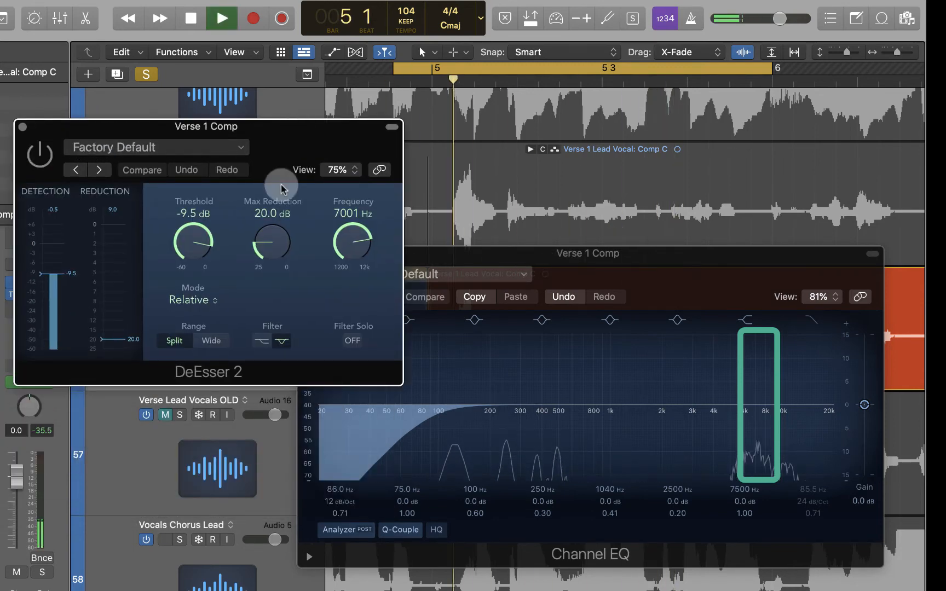
key(space)
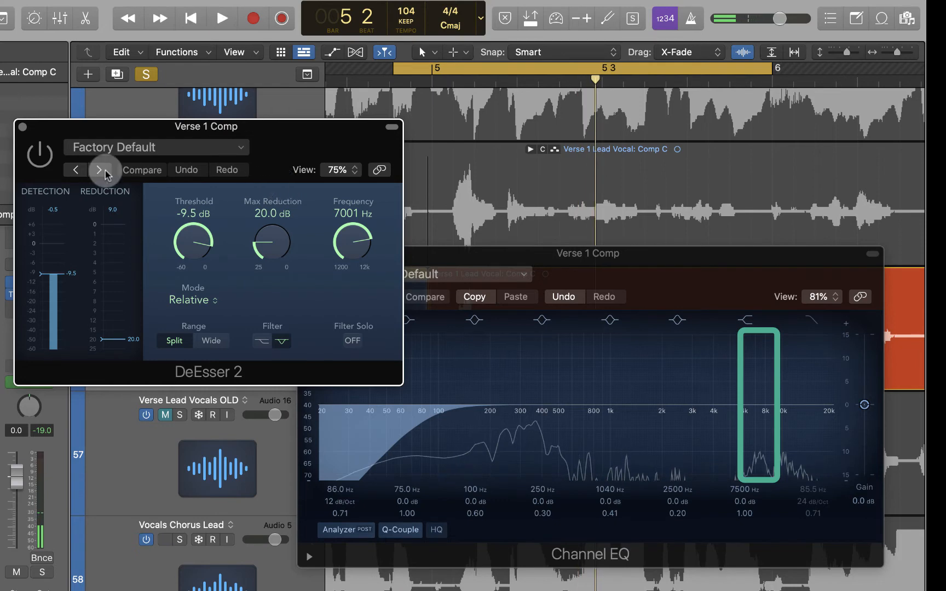
key(space)
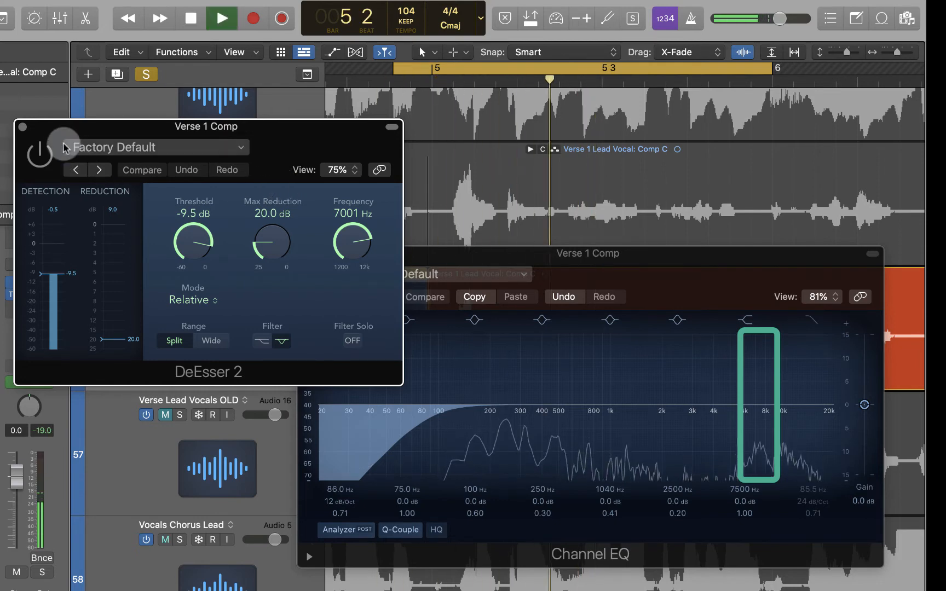
click(40, 153)
key(space)
key(space)
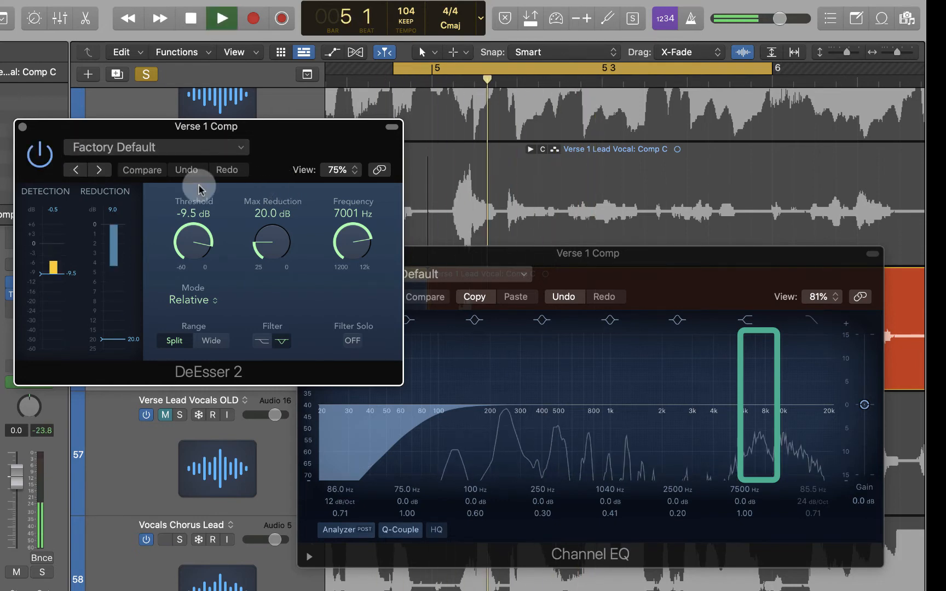
key(space)
Step: Solo the de-esser's filter and raise its frequency to 7554 Hz, continuing up to 10732 Hz while the loop plays
drag(276, 143, 279, 186)
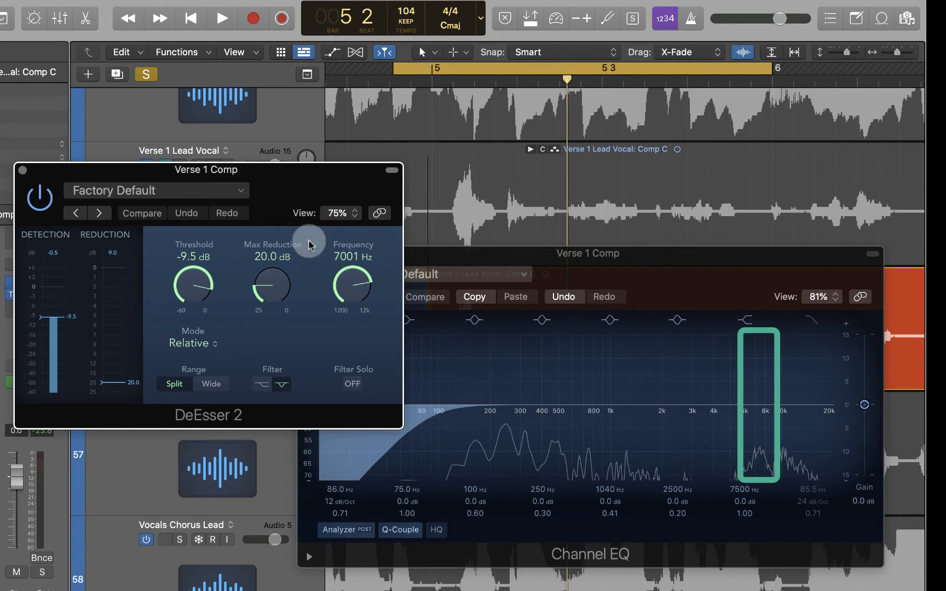
mouse_move(267, 186)
mouse_down()
mouse_move(257, 164)
mouse_move(283, 170)
mouse_move(274, 169)
mouse_up()
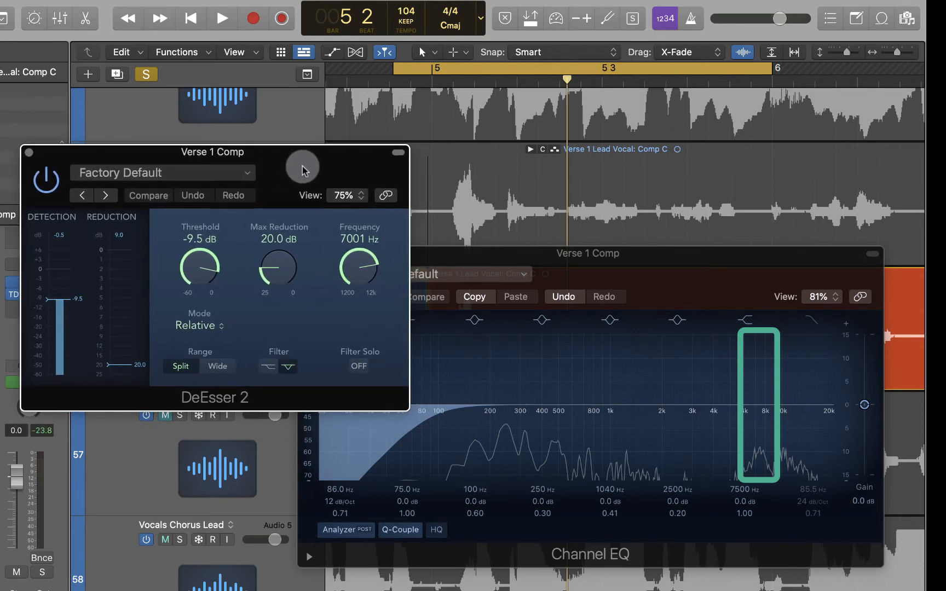
drag(355, 267, 344, 252)
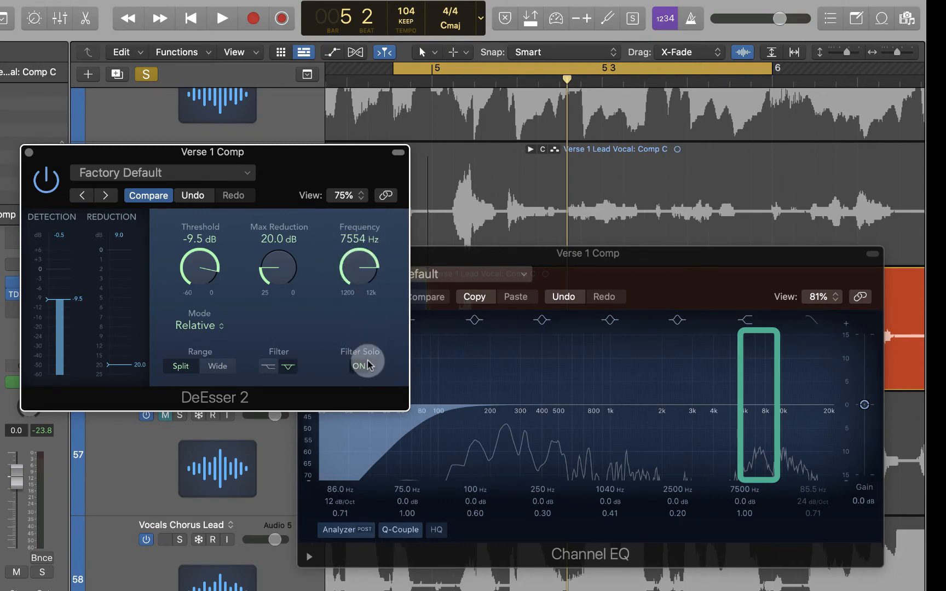
key(space)
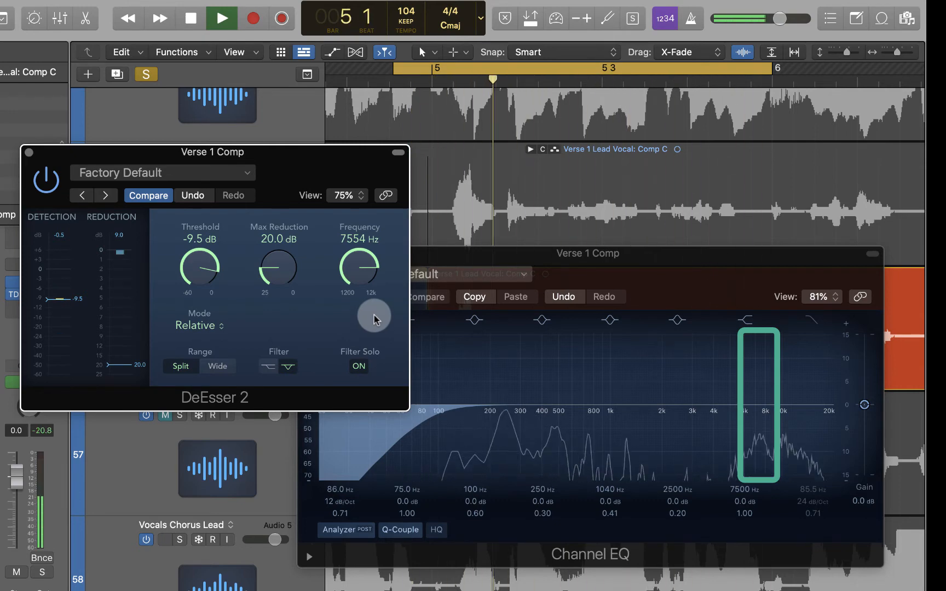
mouse_move(358, 259)
mouse_down()
mouse_move(355, 224)
mouse_move(361, 378)
mouse_move(354, 268)
mouse_move(335, 197)
mouse_move(347, 277)
mouse_move(350, 236)
mouse_move(353, 267)
mouse_up()
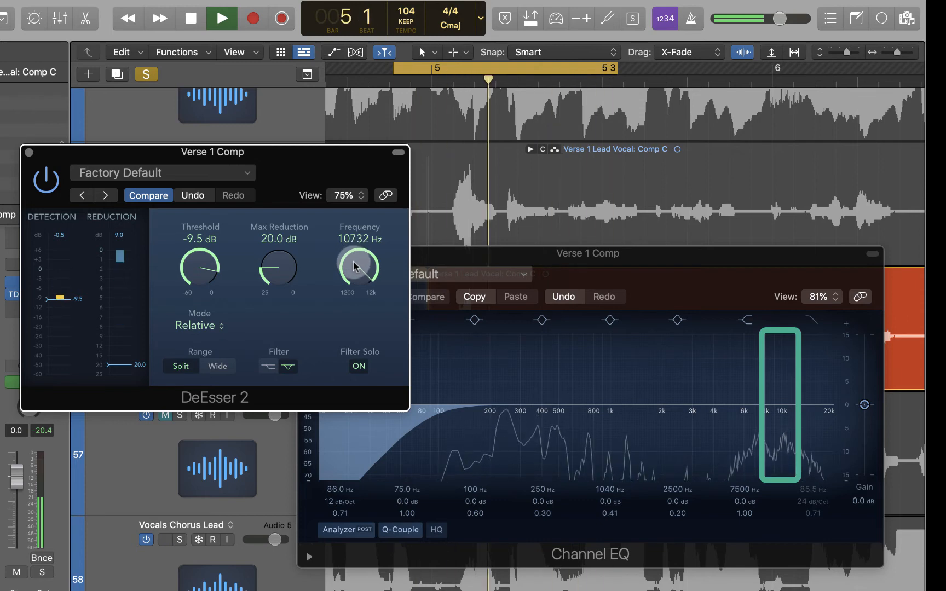
Step: Switch the DeEsser 2 filter to the shelf shape and set its frequency to 8703 Hz during playback
click(265, 374)
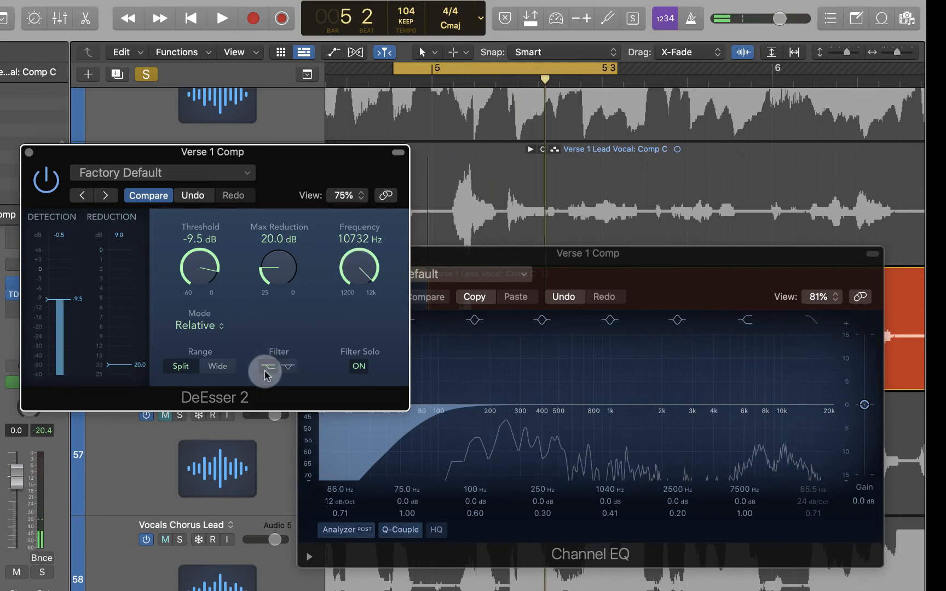
key(space)
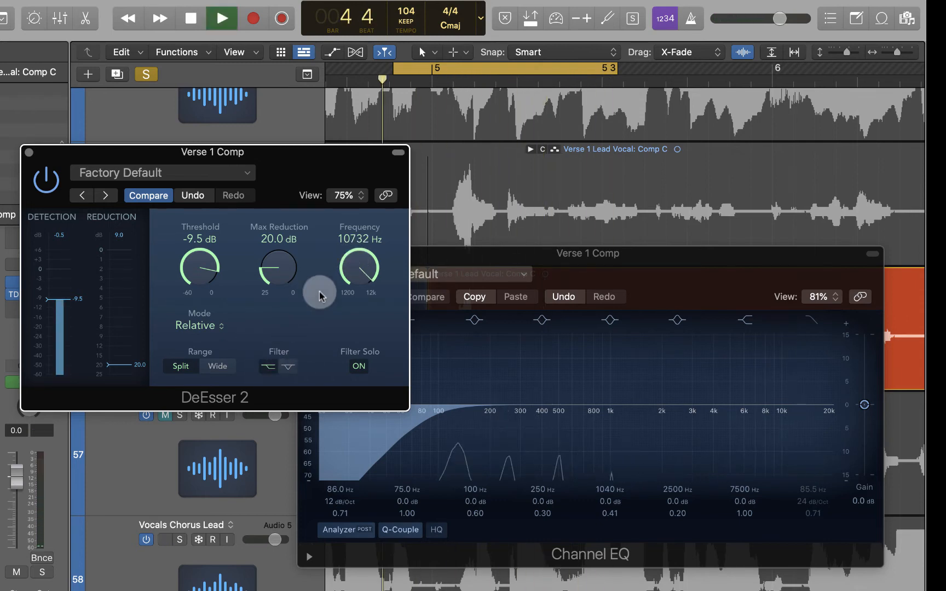
drag(355, 267, 354, 276)
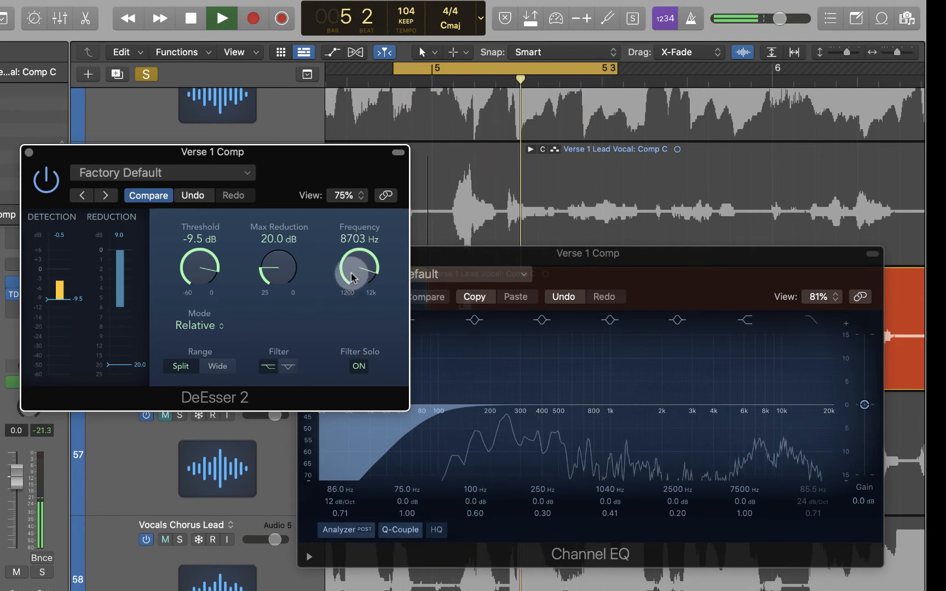
Step: Turn off Filter Solo, stop playback and set the de-esser threshold to -8.9 dB
click(358, 366)
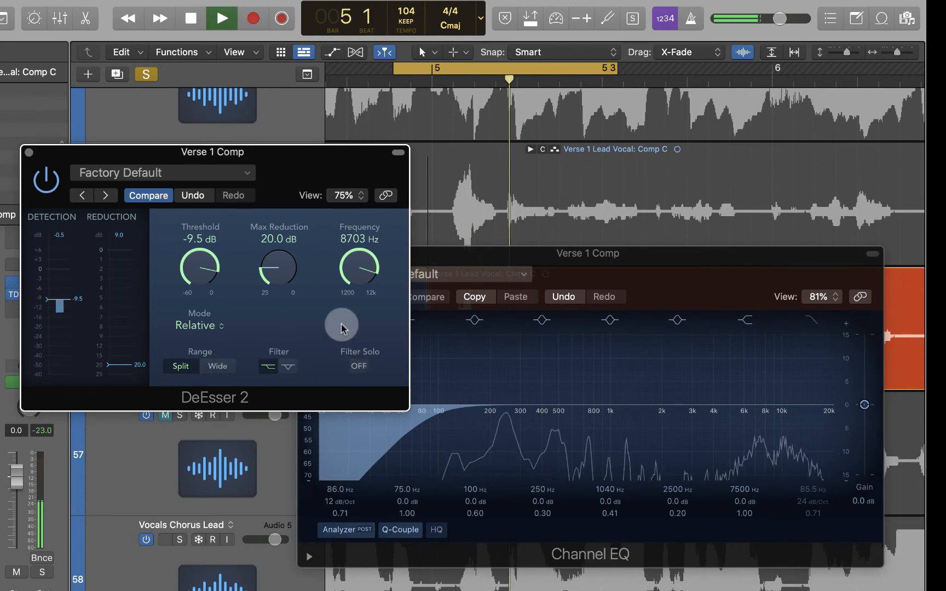
key(space)
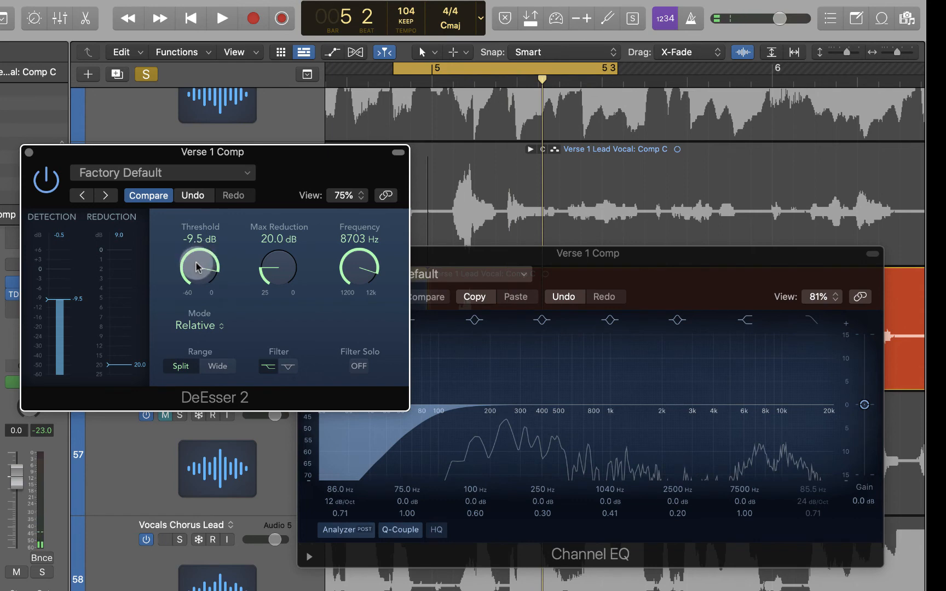
mouse_move(197, 267)
mouse_down()
mouse_move(197, 279)
mouse_move(197, 260)
mouse_up()
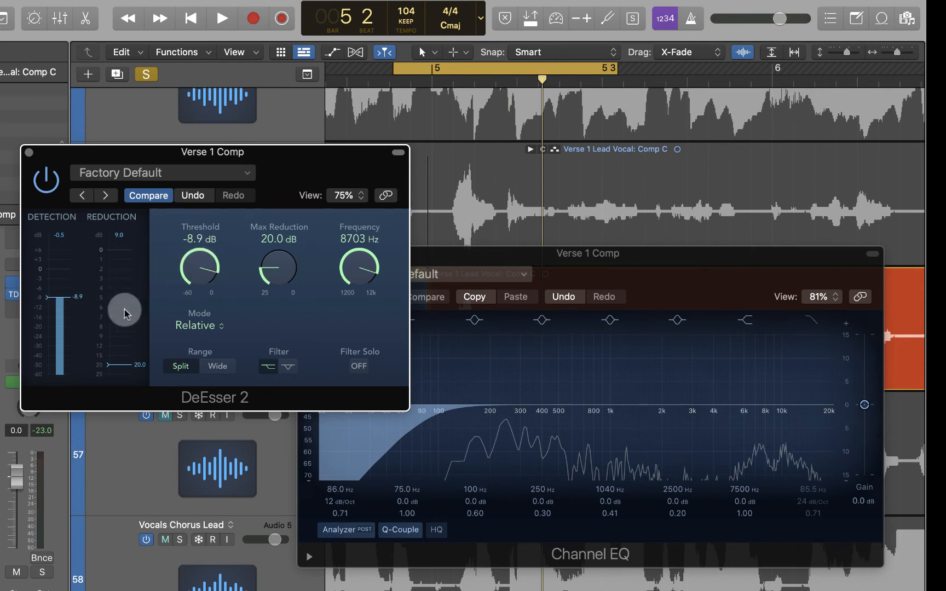
Step: Extend the cycle region's end to bar 6, audition the vocal and raise the de-esser threshold to -5.0 dB
click(614, 68)
drag(614, 68, 772, 70)
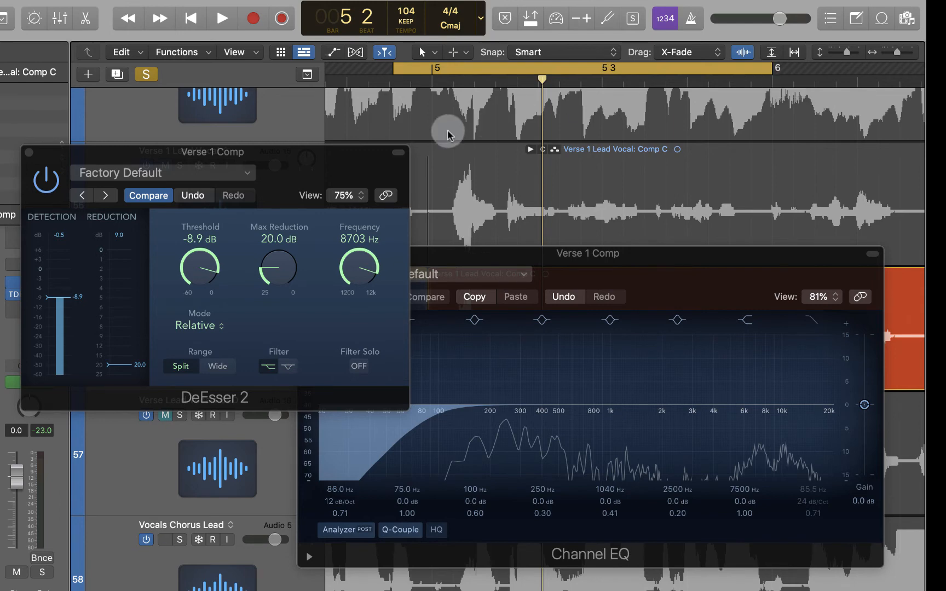
key(space)
key(space)
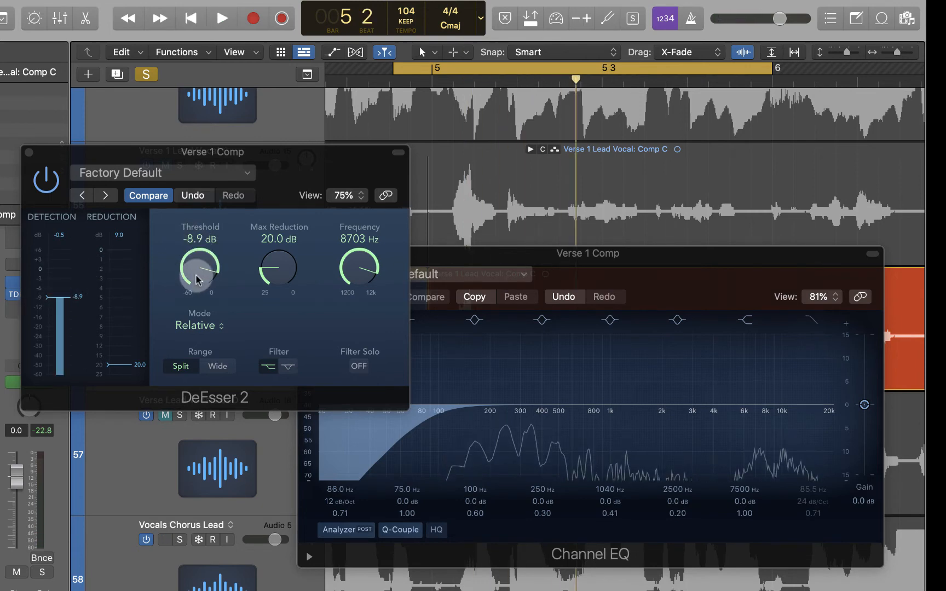
drag(195, 275, 191, 265)
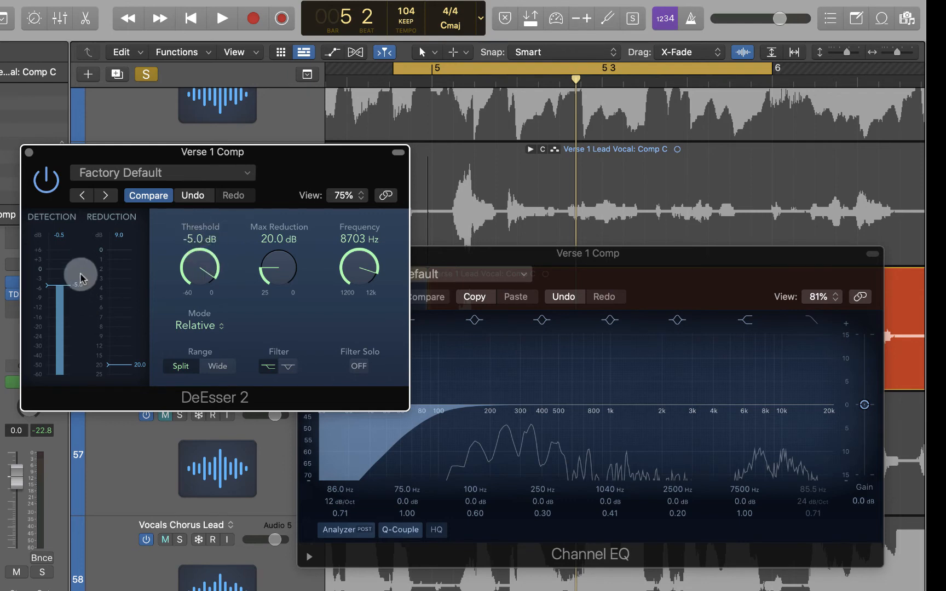
Step: Play the vocal loop twice to audition the de-esser's reduction, stopping playback after each pass
key(space)
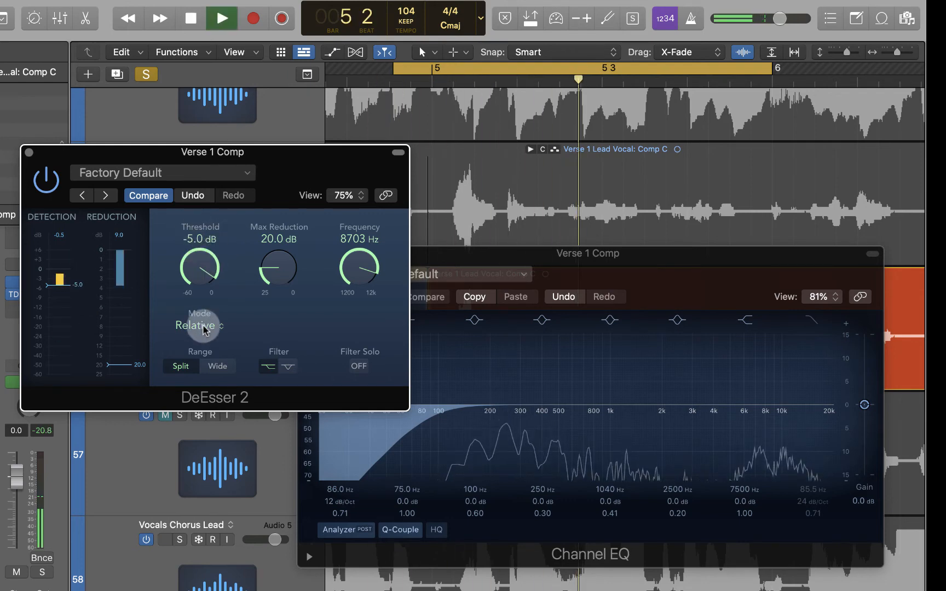
key(space)
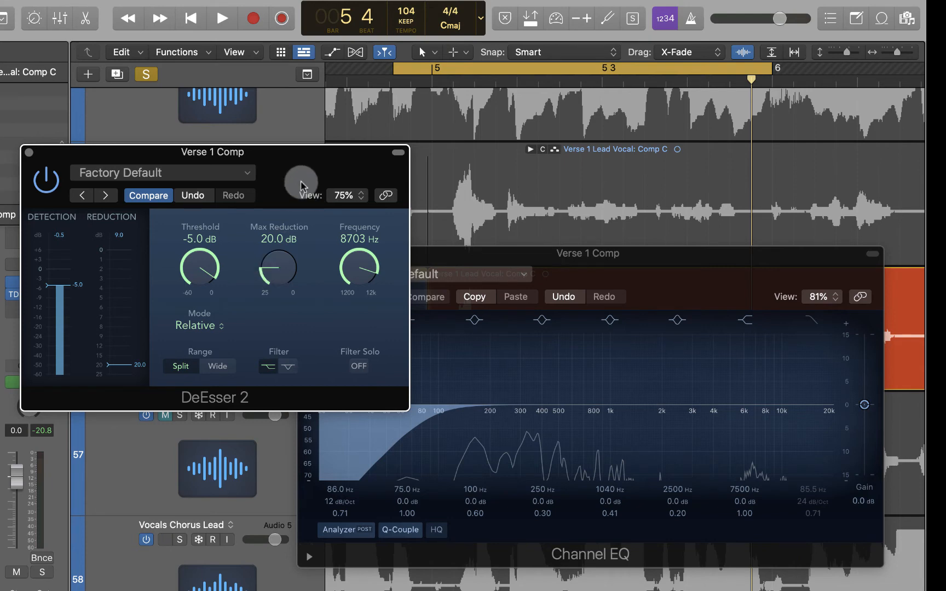
key(space)
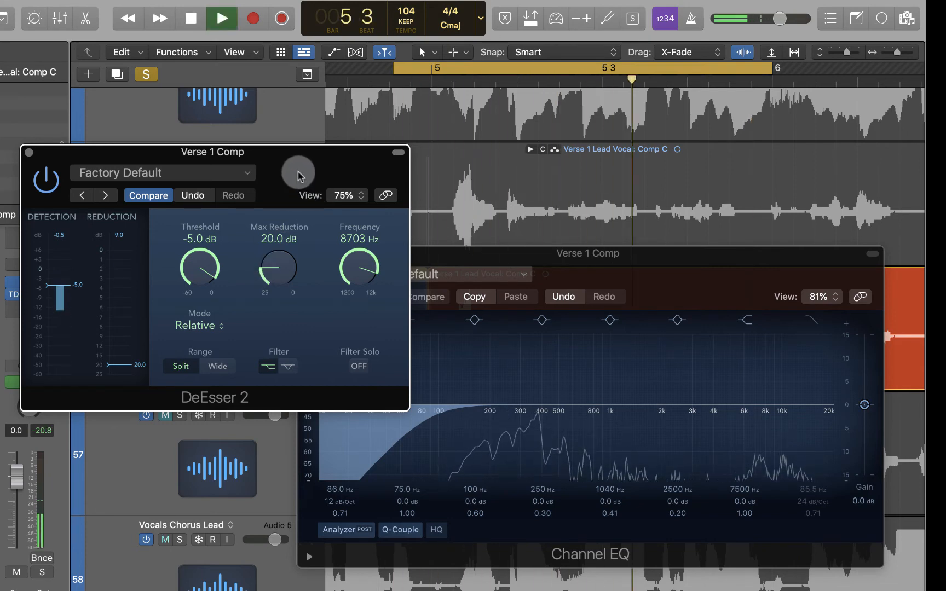
key(space)
Step: Try a de-esser max reduction of 2.4 dB, set it to 25.0 dB and audition the loop
drag(271, 253, 283, 120)
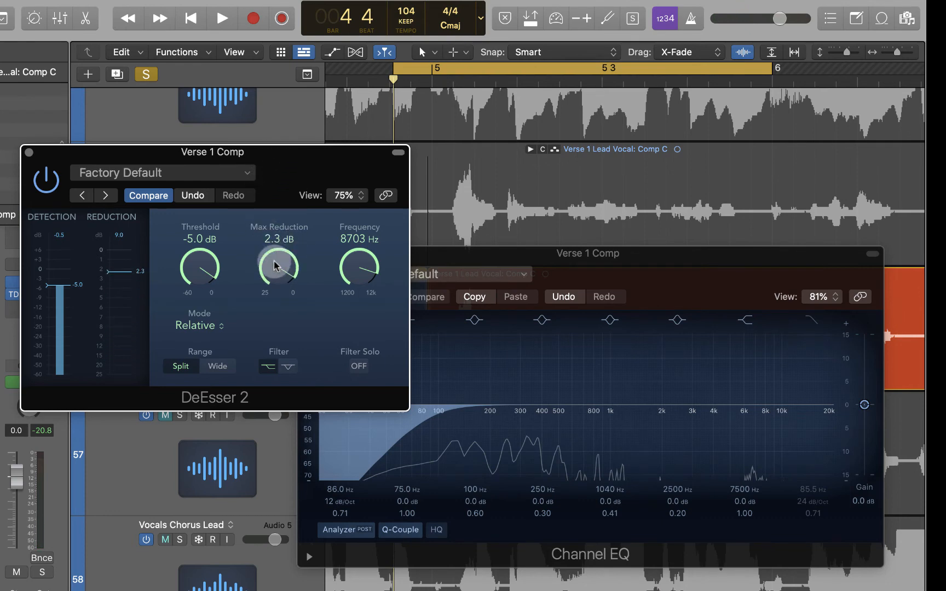
mouse_move(274, 261)
mouse_down()
mouse_move(272, 247)
mouse_move(274, 263)
mouse_up()
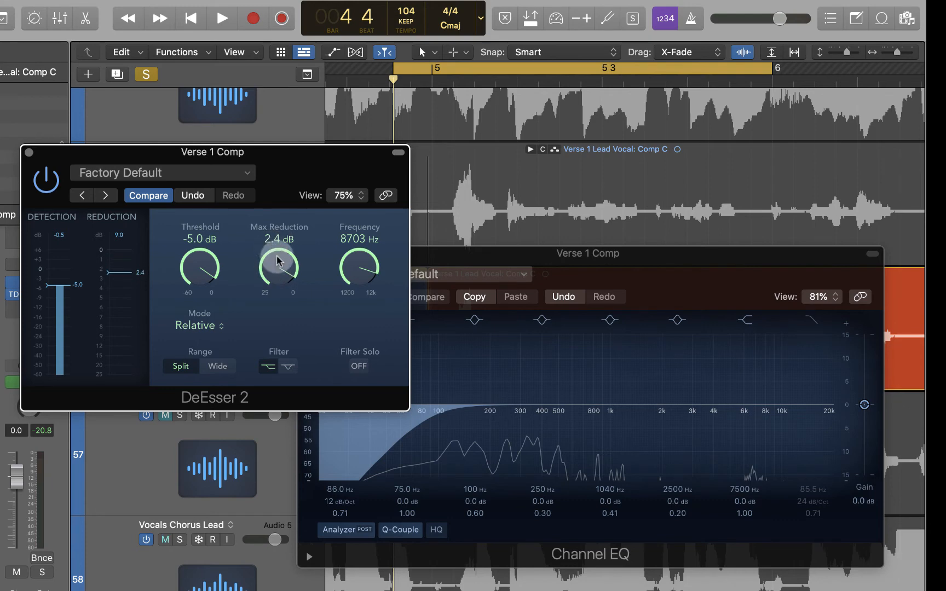
drag(277, 261, 285, 438)
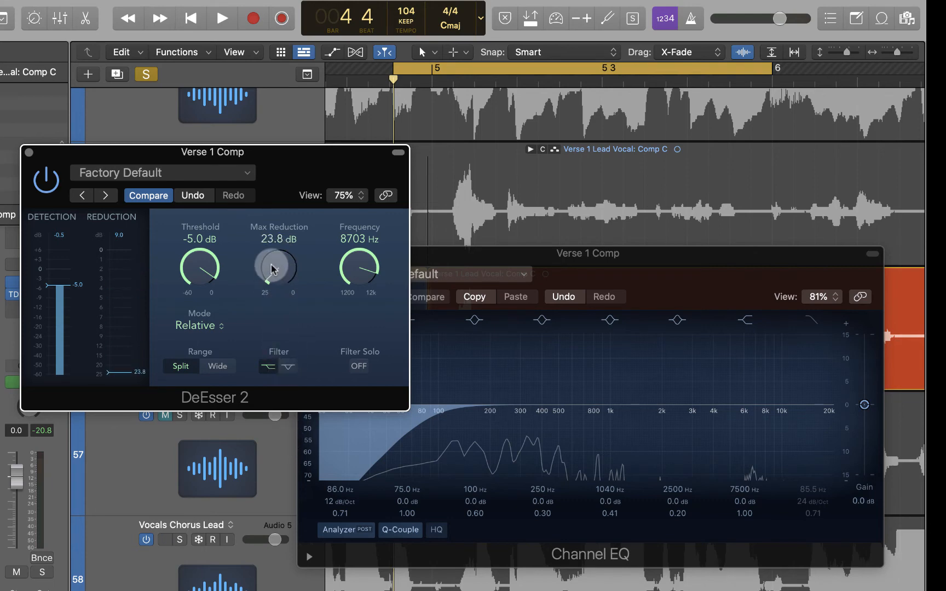
drag(271, 265, 272, 278)
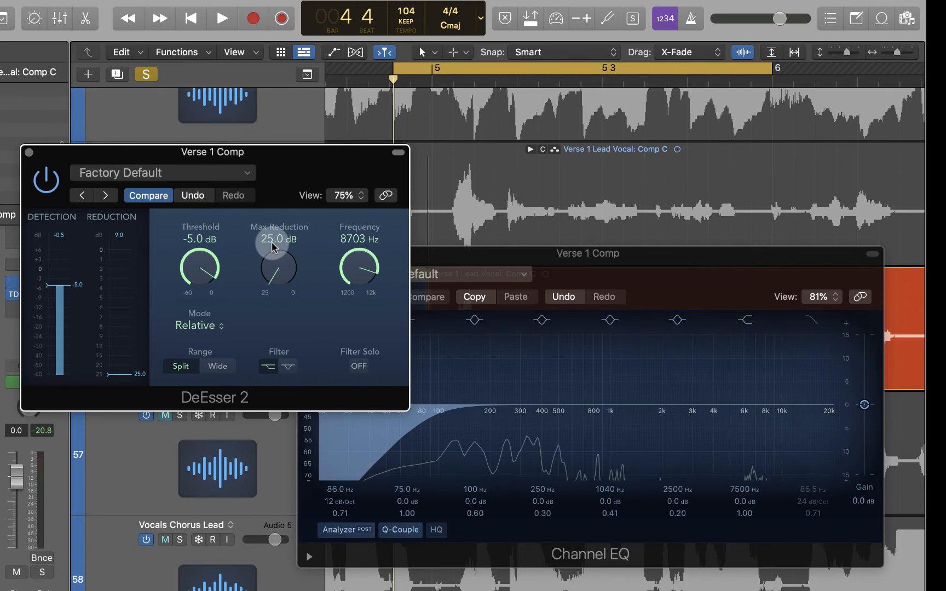
key(space)
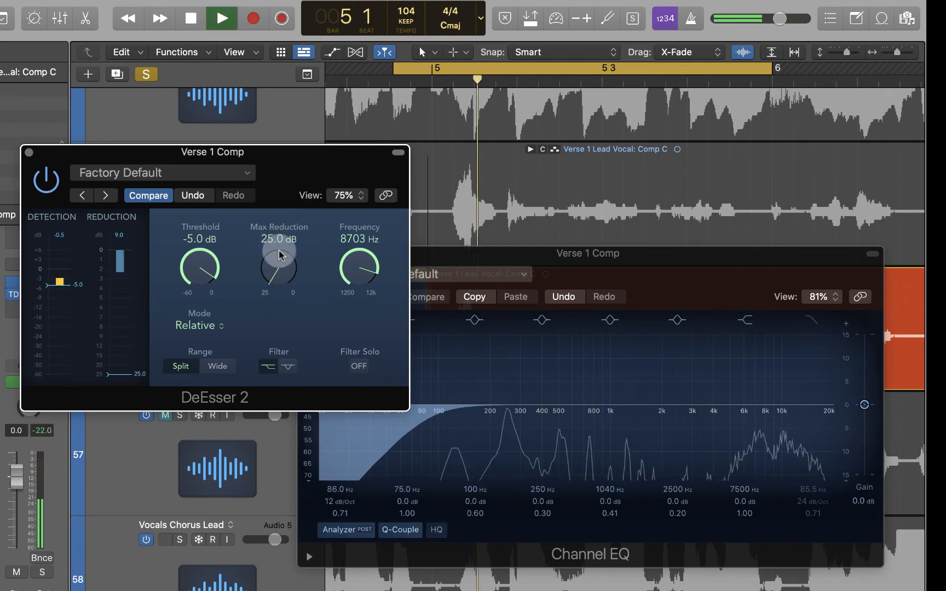
key(space)
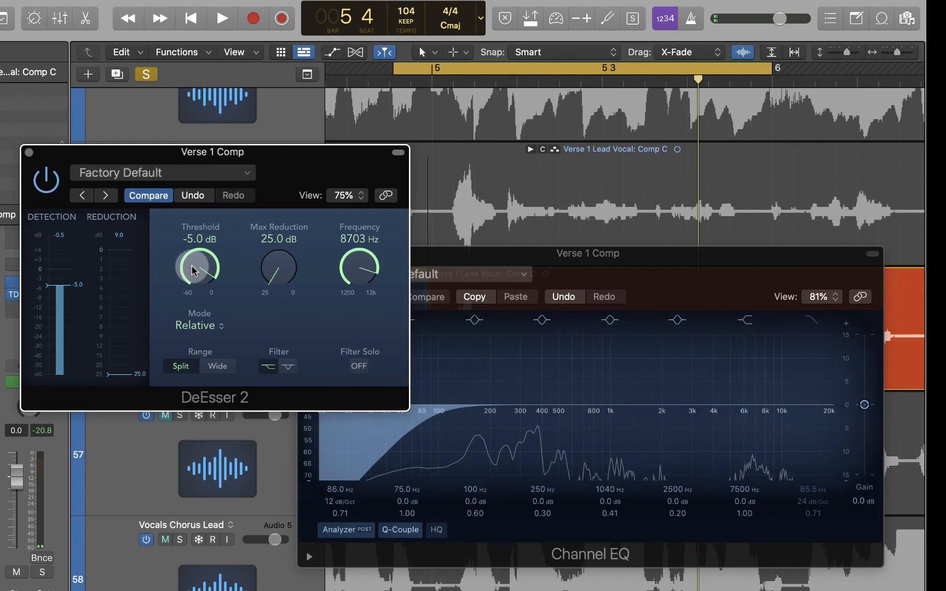
Step: Lower the de-esser threshold to -43.3 dB and switch the range to Wide while auditioning the vocal
mouse_move(196, 268)
mouse_down()
mouse_move(205, 377)
mouse_move(187, 282)
mouse_up()
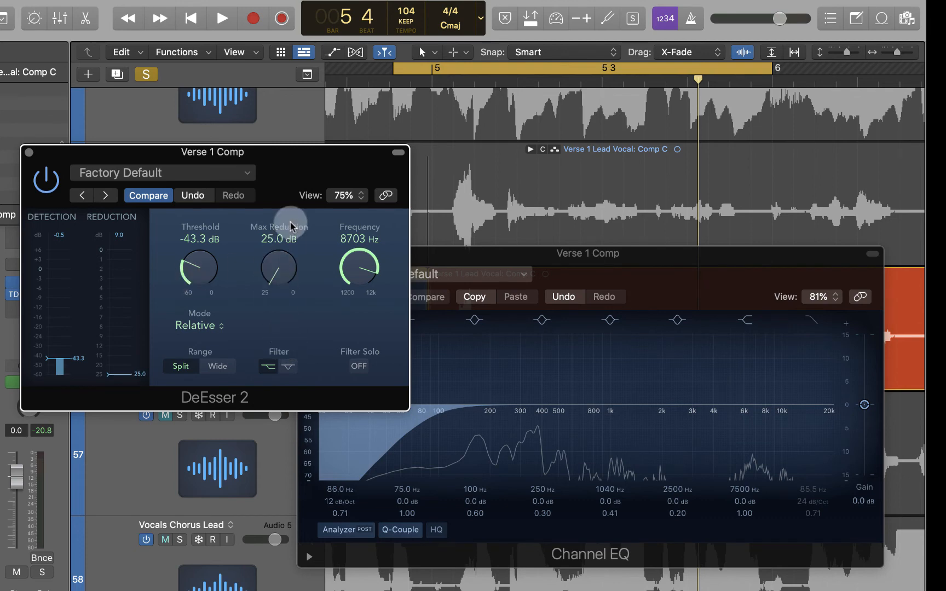
key(space)
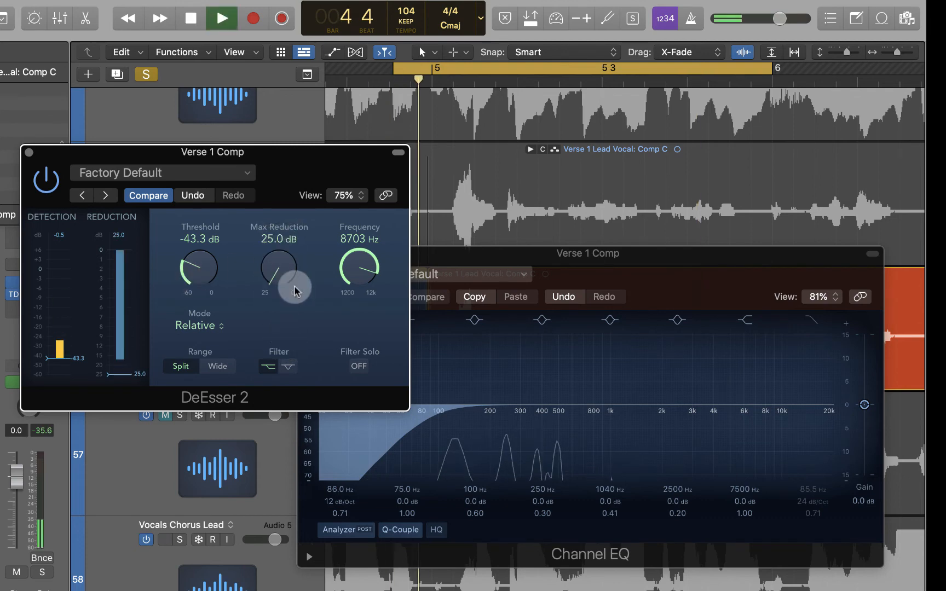
click(217, 366)
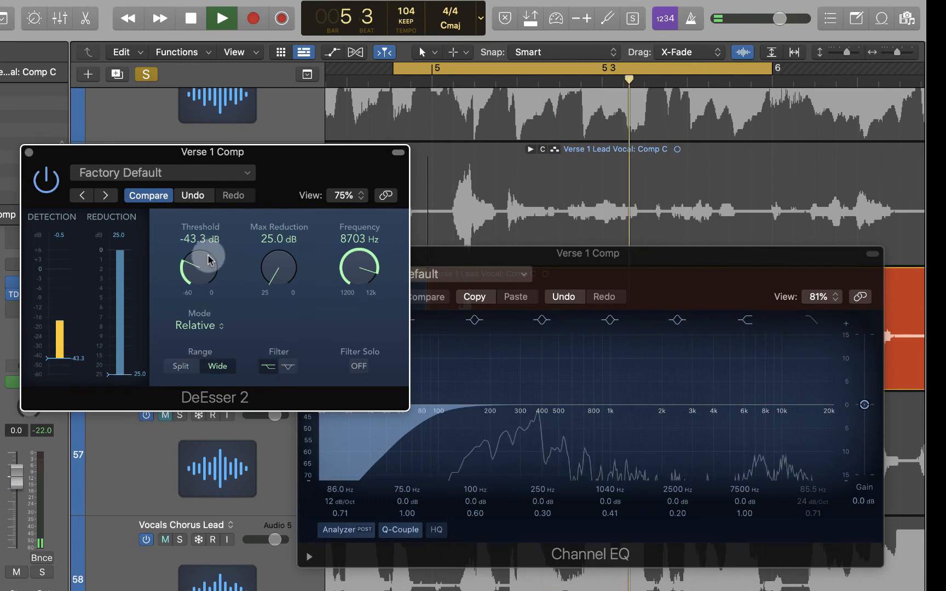
key(space)
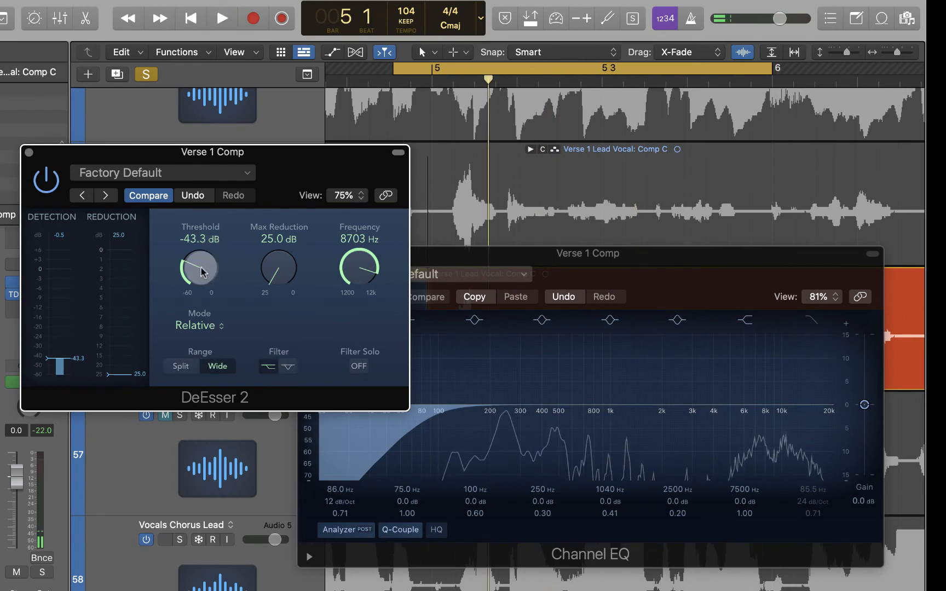
Step: Raise the de-esser threshold to -19.5 dB and on to -5.6 dB with the vocal loop playing
drag(201, 272, 190, 192)
key(space)
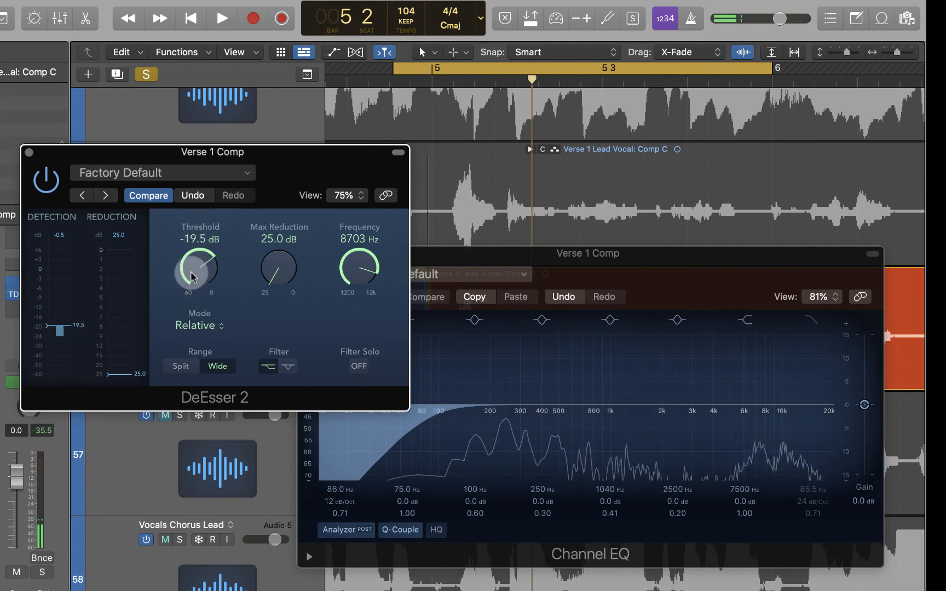
mouse_move(192, 263)
mouse_down()
mouse_move(191, 240)
mouse_move(193, 254)
mouse_up()
Step: Switch the de-esser filter to the bell shape, lower its frequency to 6610 Hz and audition the loop
click(285, 365)
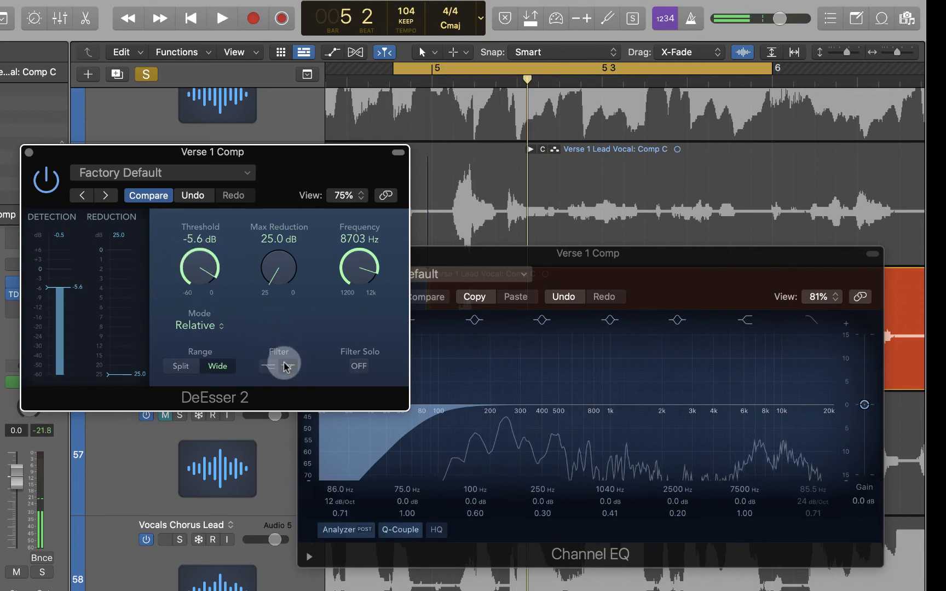
drag(357, 270, 358, 283)
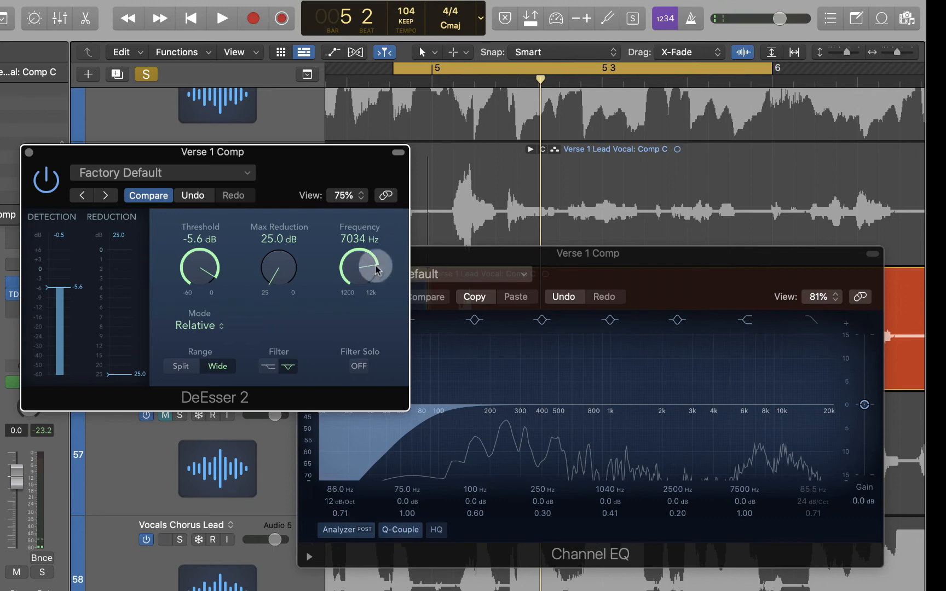
mouse_move(277, 182)
mouse_down()
mouse_move(306, 173)
mouse_move(278, 166)
mouse_up()
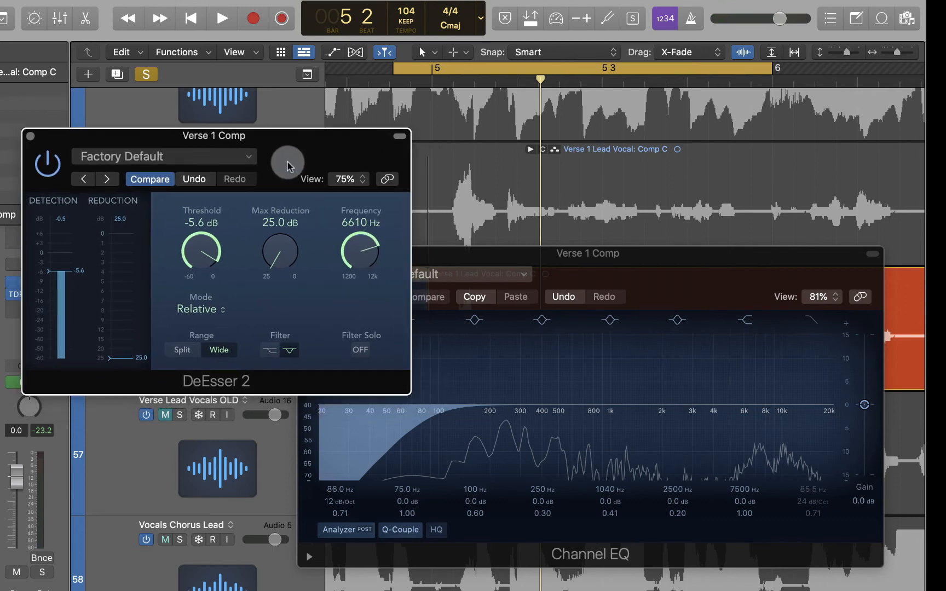
key(space)
key(space)
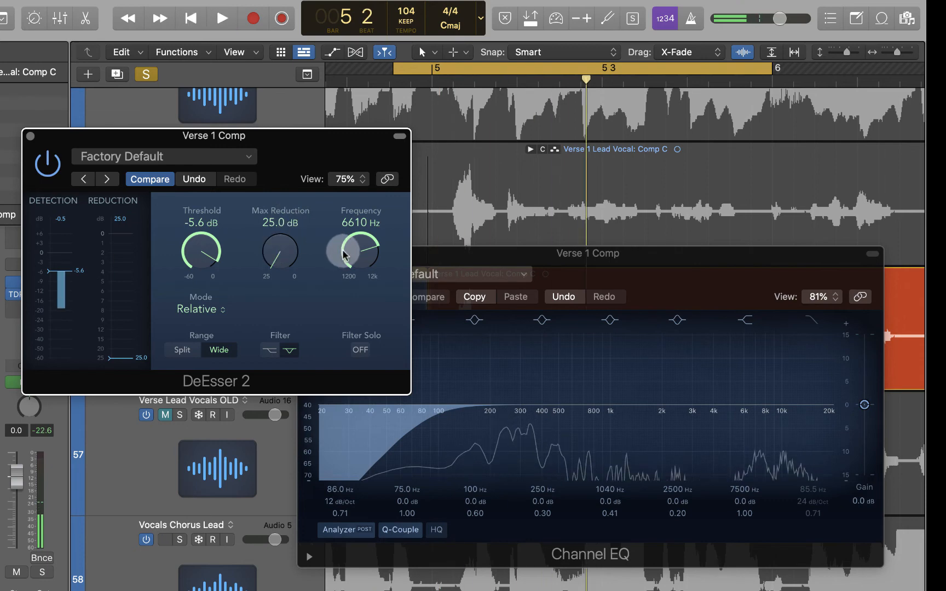
Step: Set the de-esser frequency to 8968 Hz and audition the vocal loop
drag(356, 255, 348, 227)
key(space)
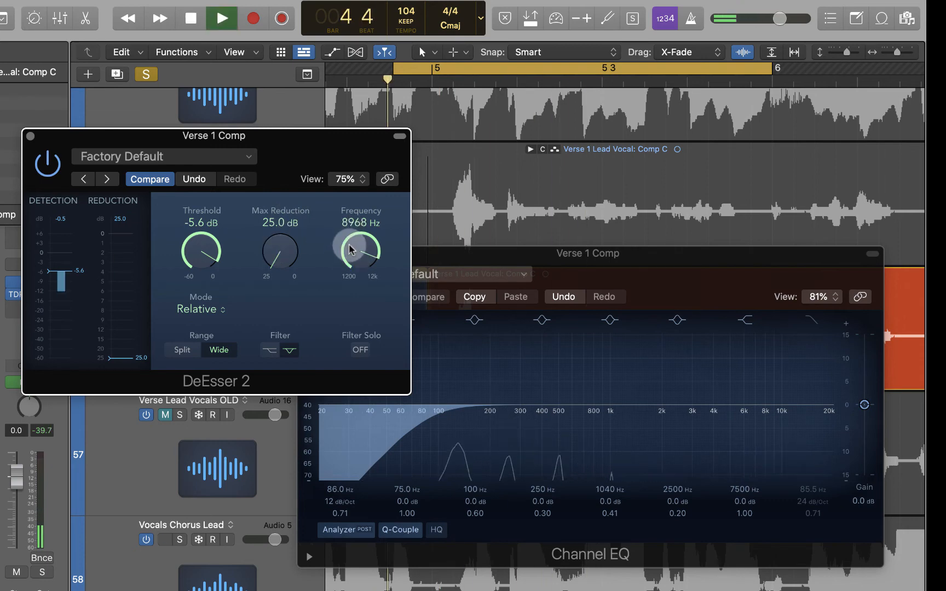
key(space)
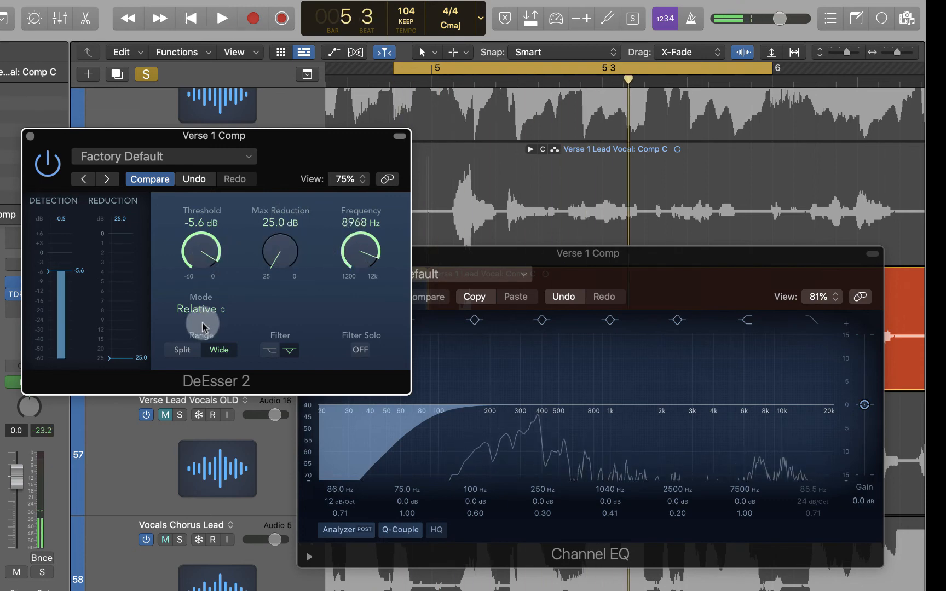
Step: Change the de-esser mode to Absolute and lower the threshold to -46.4 dB during playback
click(200, 309)
click(201, 324)
key(space)
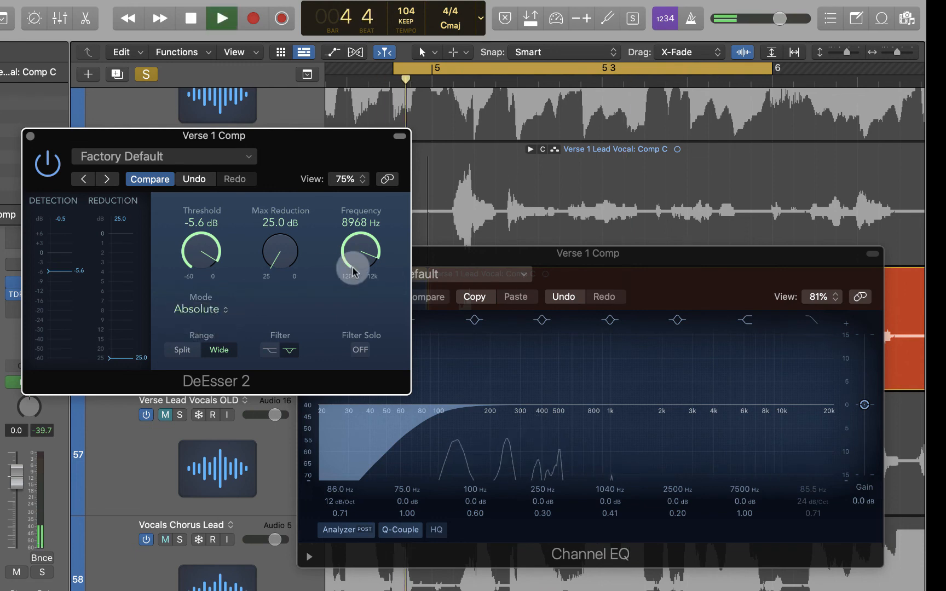
drag(75, 281, 55, 348)
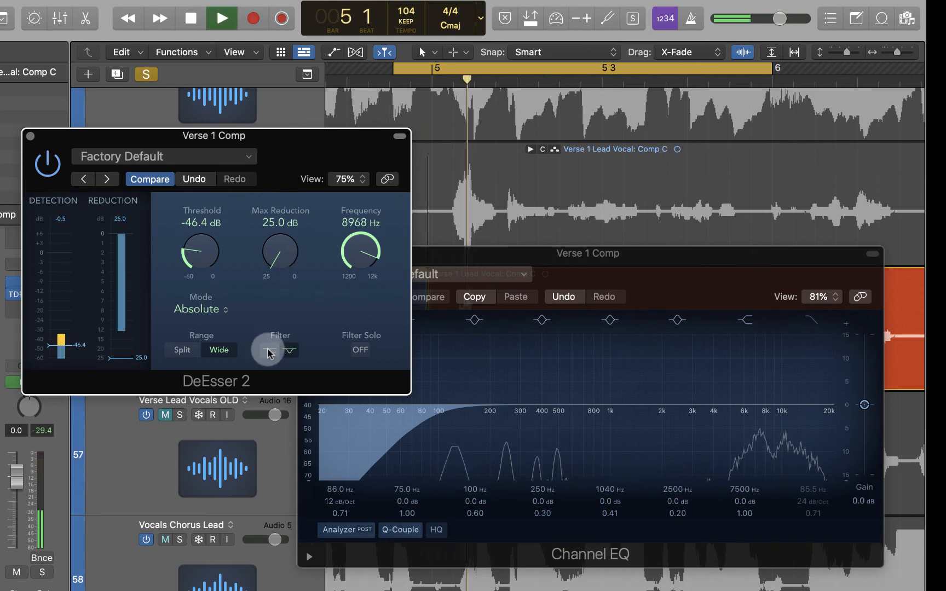
Step: Compare the shelf and bell filters and the Split and Wide ranges during playback, returning to bell and Wide
click(269, 351)
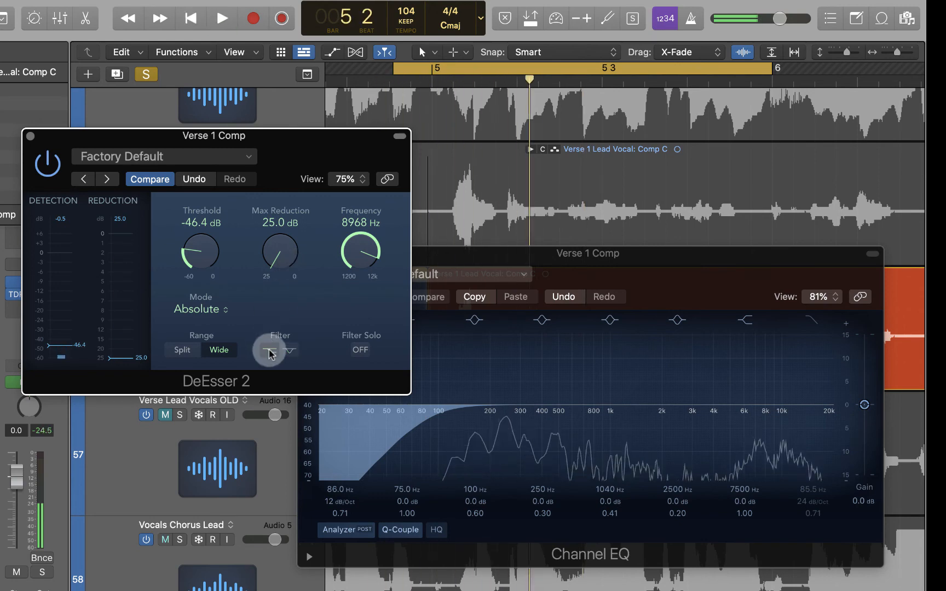
click(286, 351)
click(189, 356)
click(189, 357)
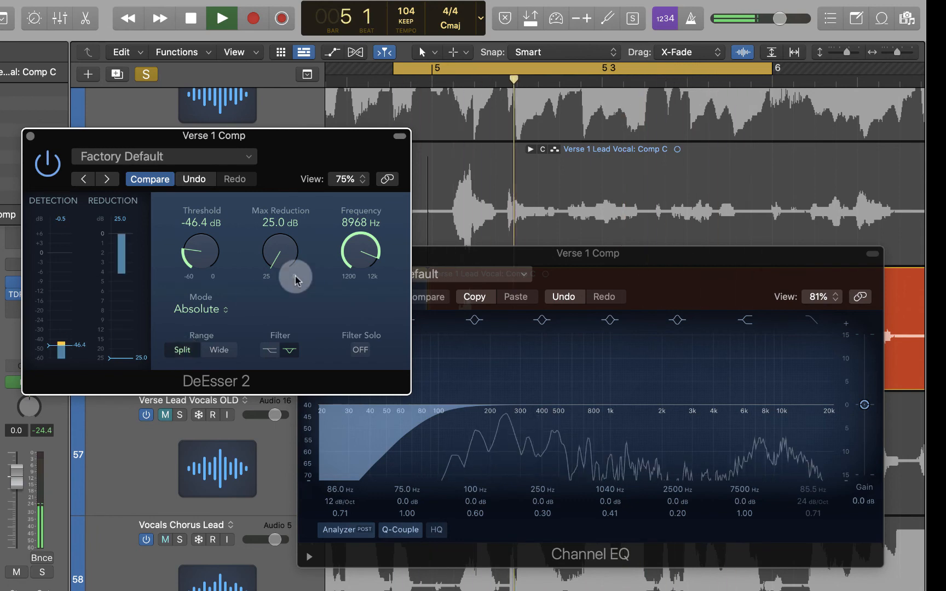
click(220, 350)
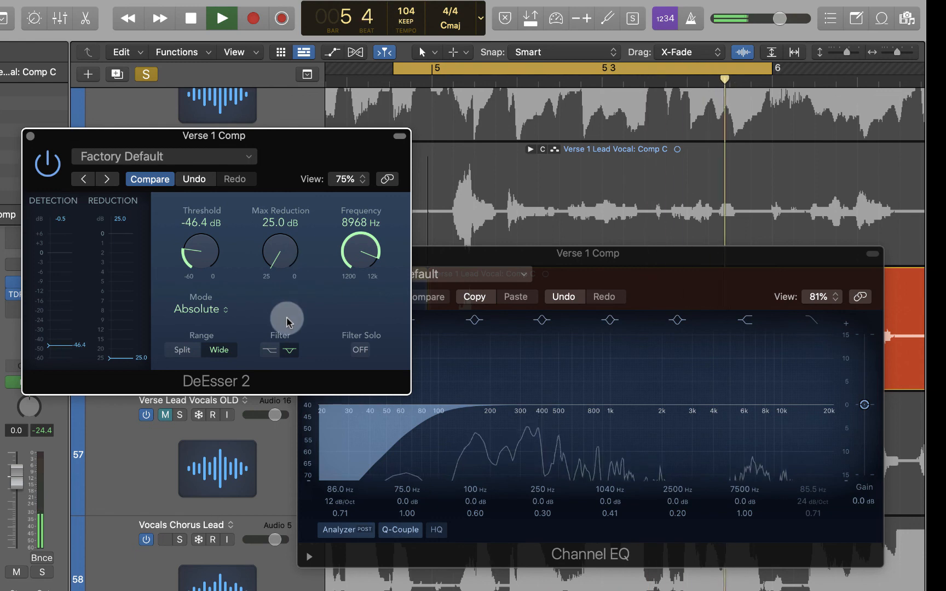
key(space)
Step: Set the de-esser max reduction to 11.9 dB and toggle the range to Split and back to Wide
drag(283, 149, 336, 163)
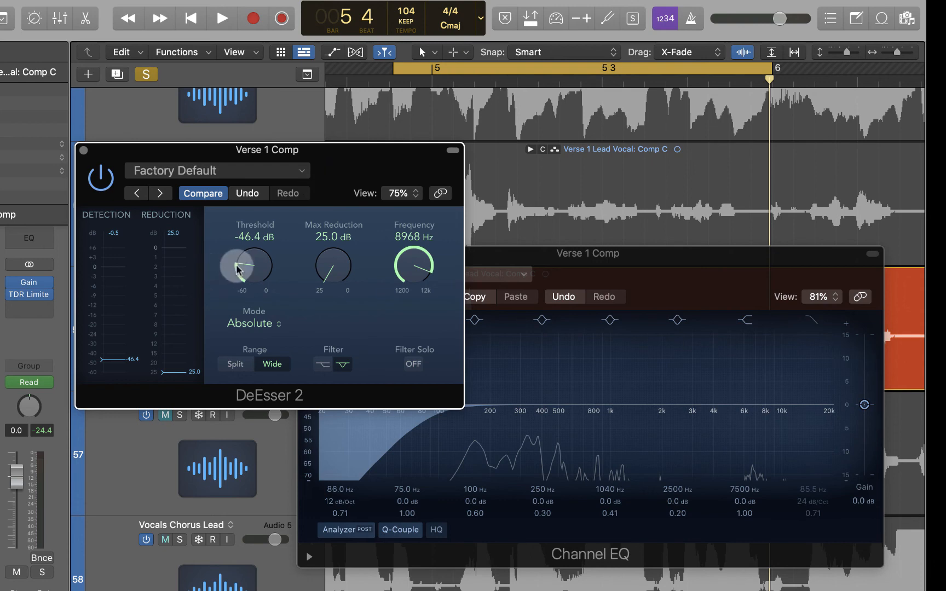
drag(338, 178, 333, 179)
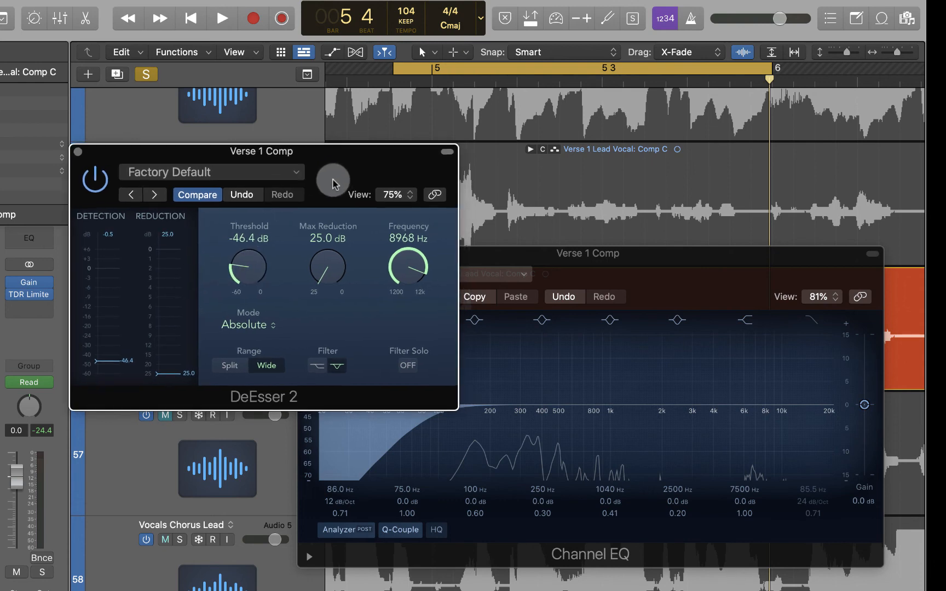
drag(325, 266, 304, 159)
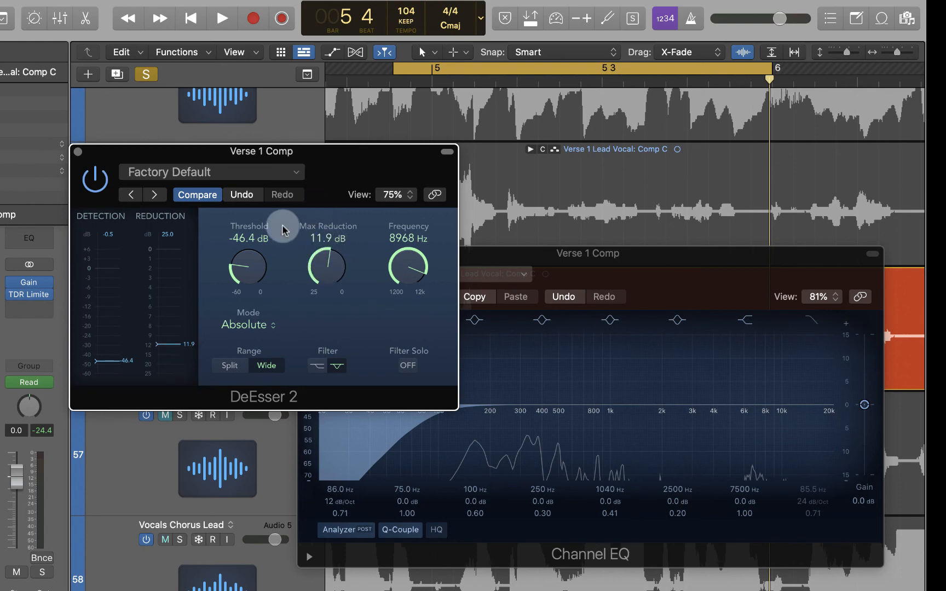
click(230, 365)
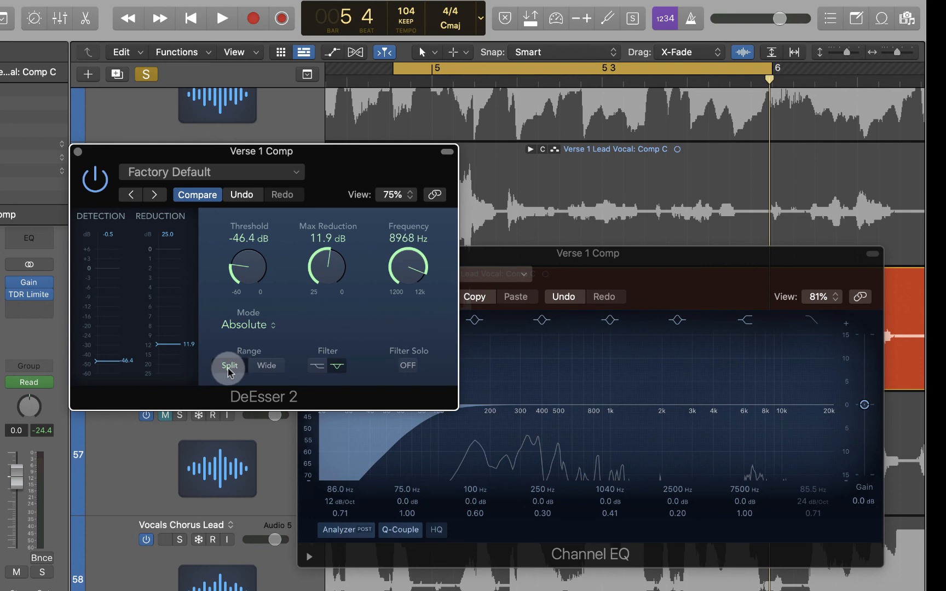
click(266, 365)
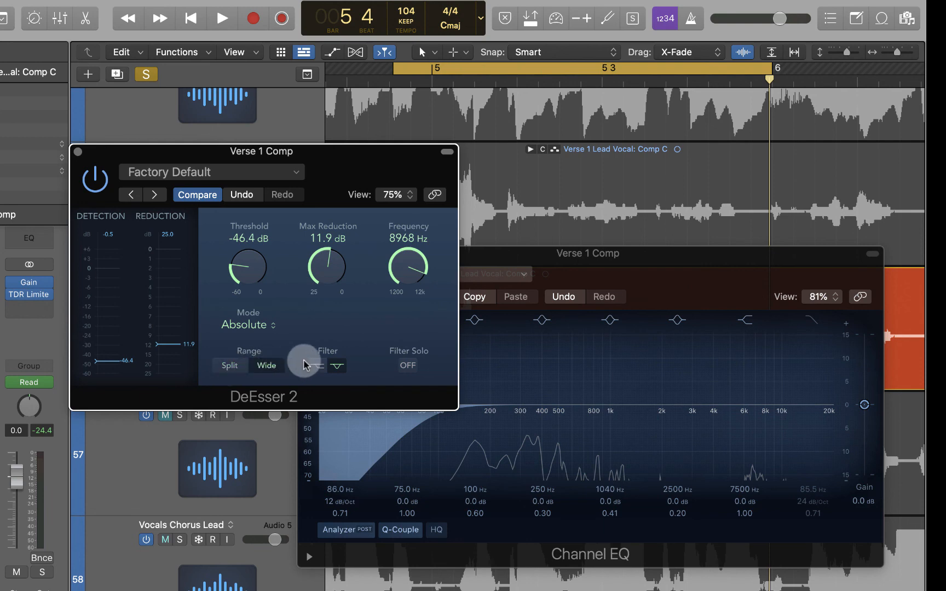
Step: Toggle the de-esser filter between the bell and shelf shapes, leaving it on shelf, and reposition the plug-in window
click(338, 366)
drag(333, 167, 369, 175)
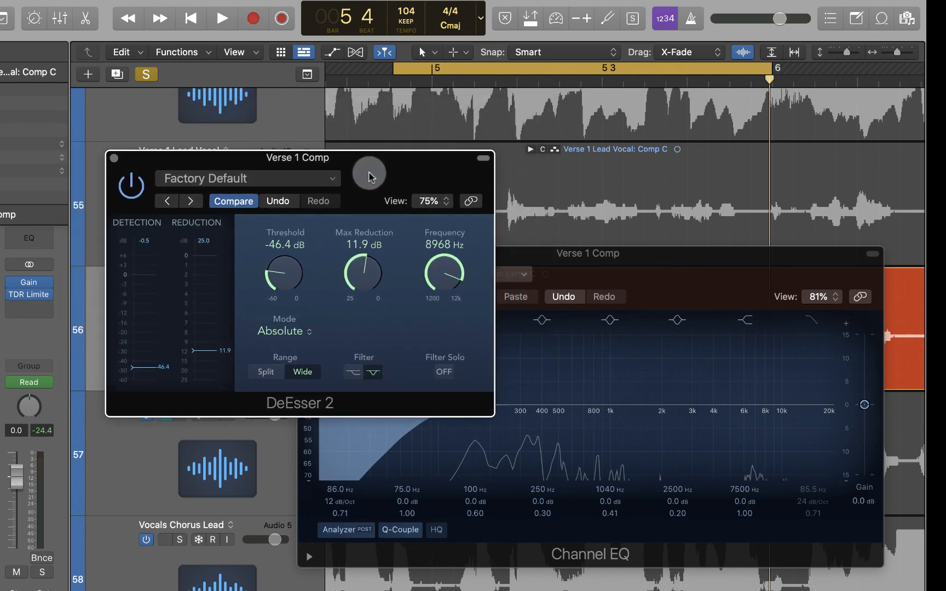
click(352, 373)
click(352, 373)
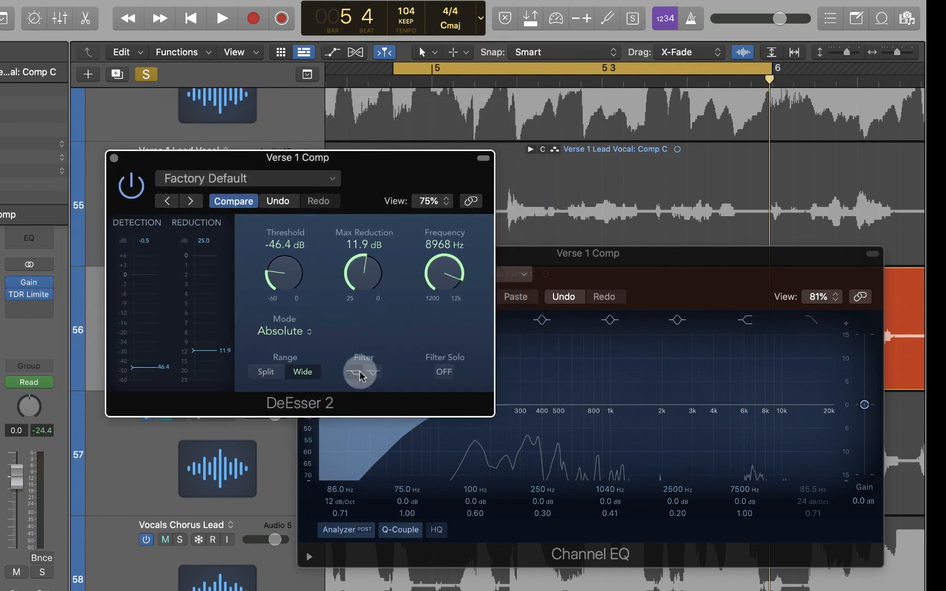
click(369, 374)
click(352, 375)
click(354, 373)
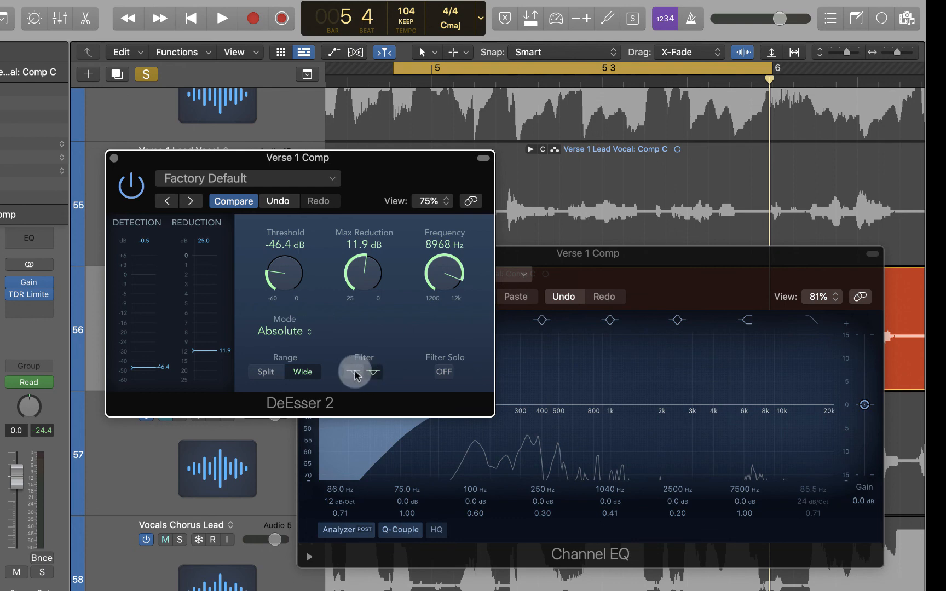
drag(369, 178, 391, 194)
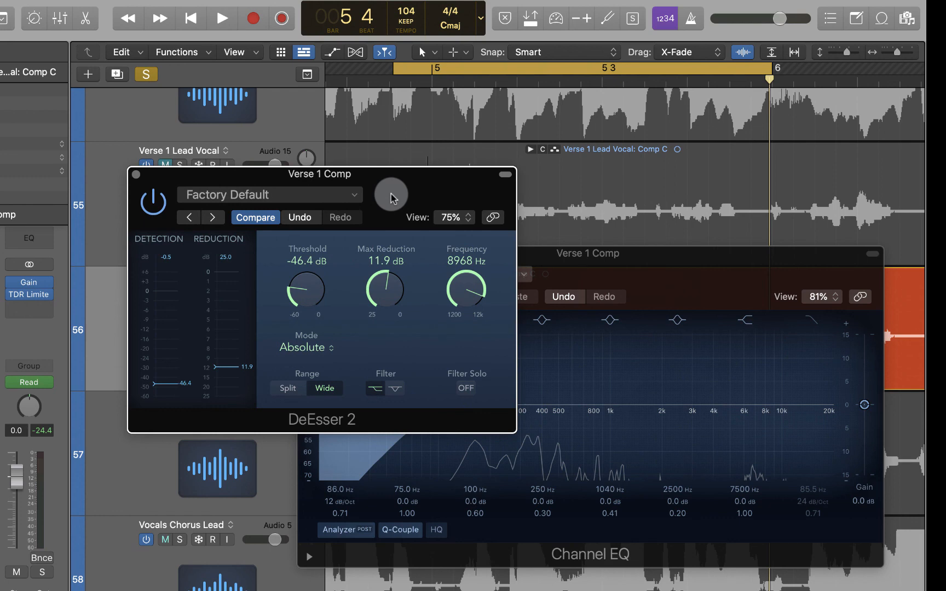
drag(390, 194, 345, 173)
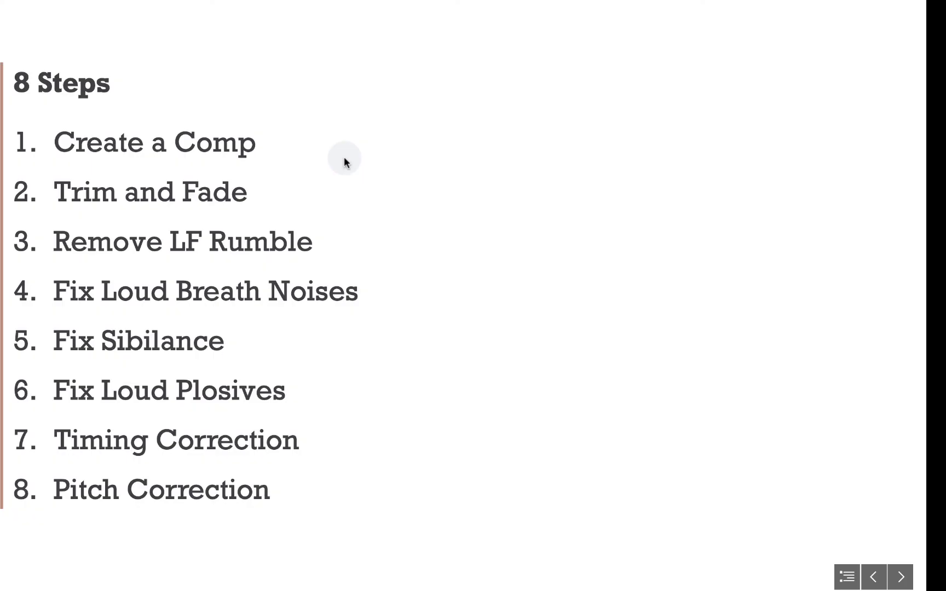
double_click(156, 336)
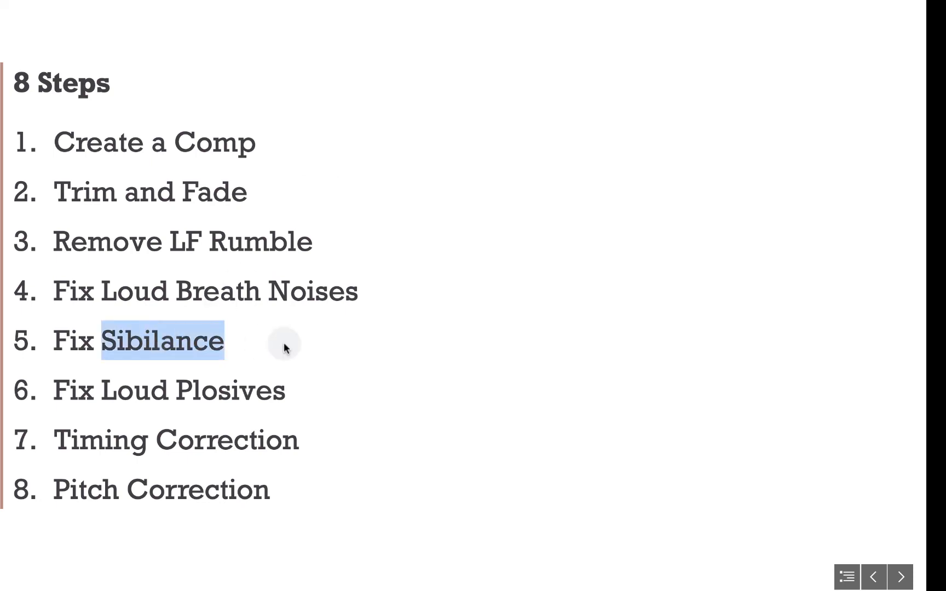